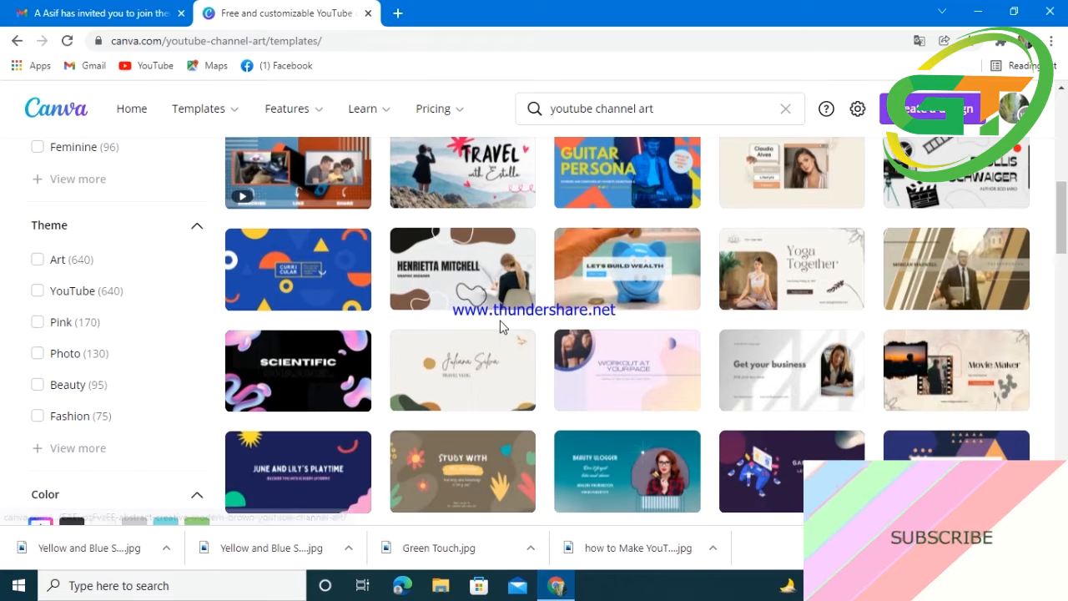
Step: Browse the YouTube channel art templates and open the Dark Navy Blue and Red Dynamic Fitness template for customizing
scroll(500, 319, "down", 3)
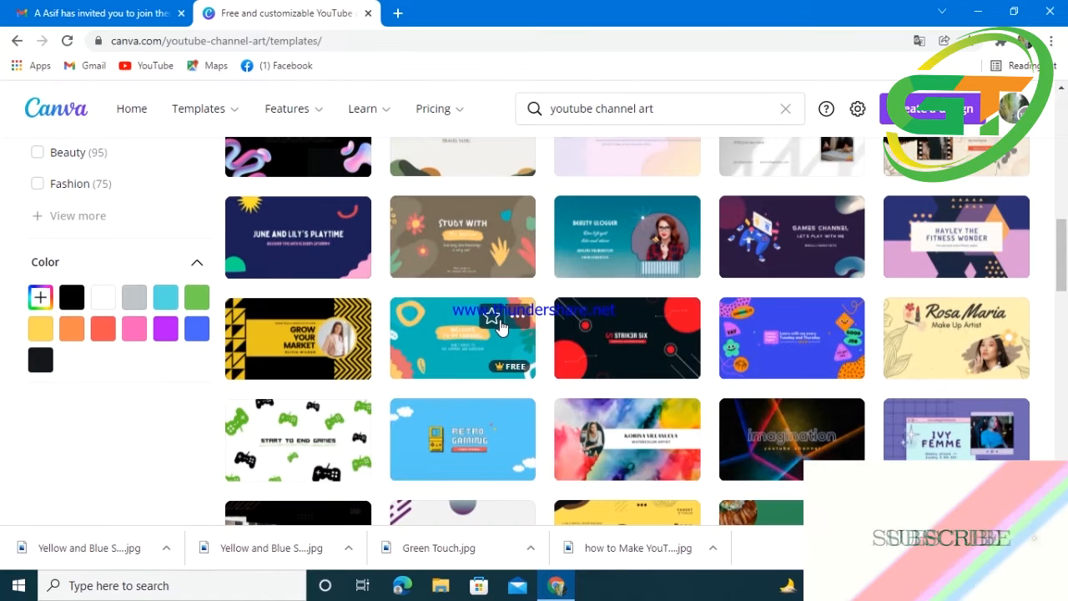
scroll(500, 325, "down", 3)
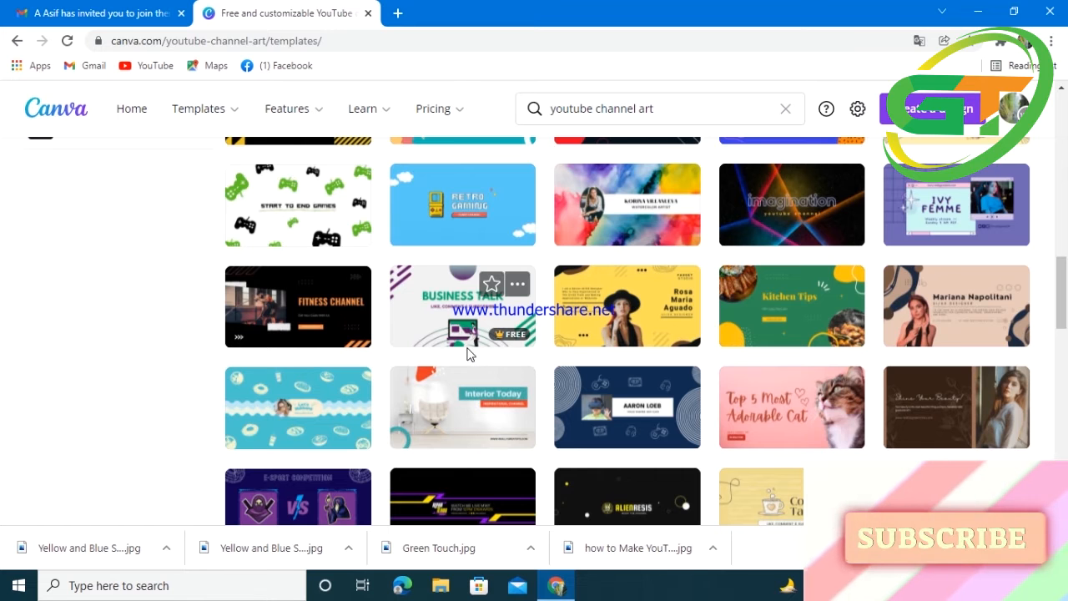
scroll(467, 353, "down", 15)
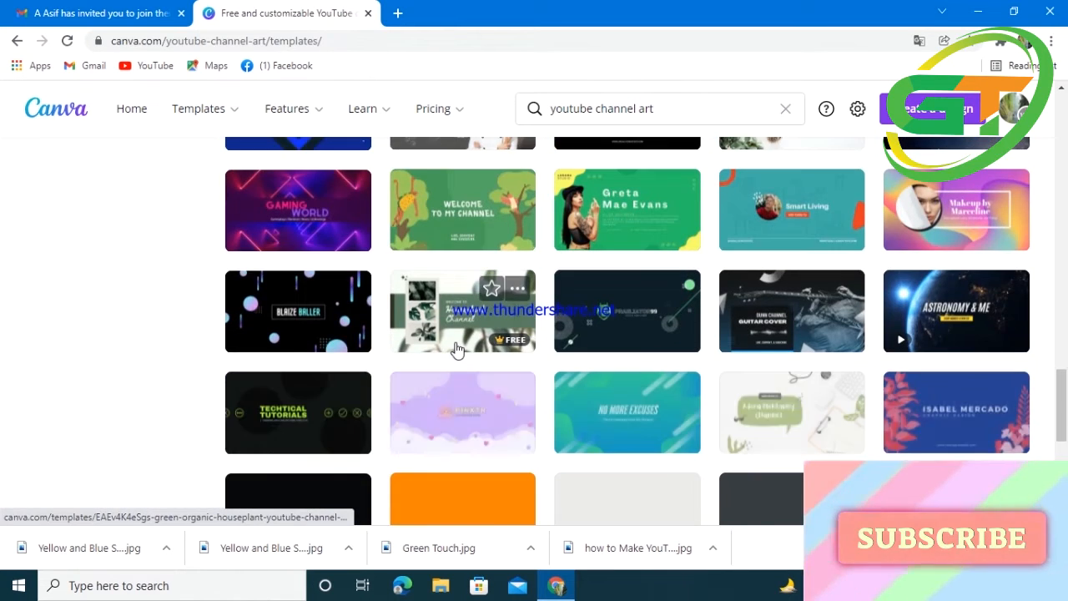
scroll(457, 349, "down", 3)
scroll(569, 351, "down", 3)
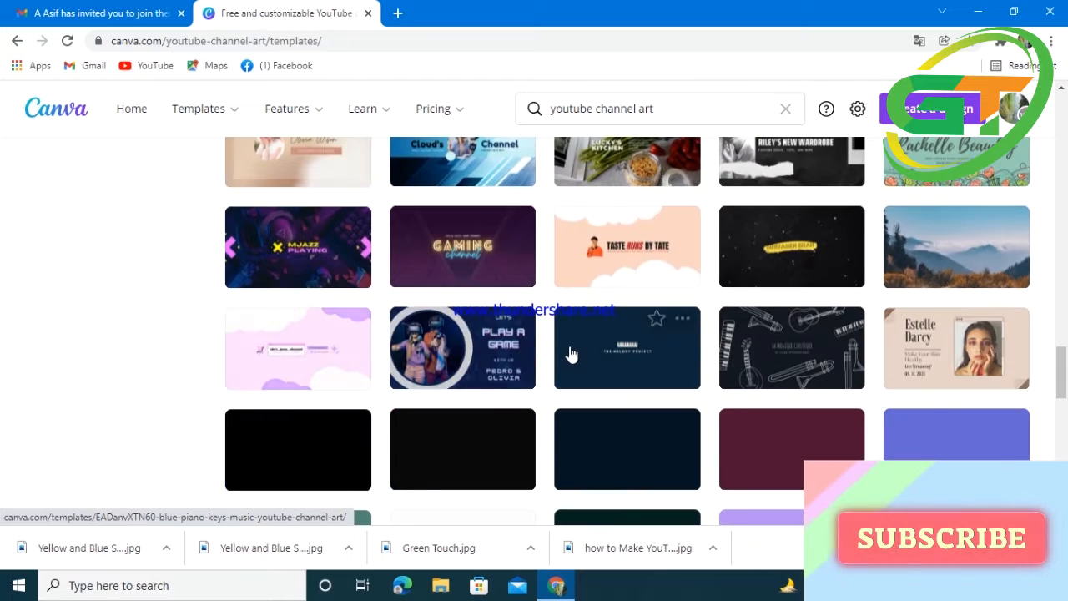
scroll(569, 345, "down", 1)
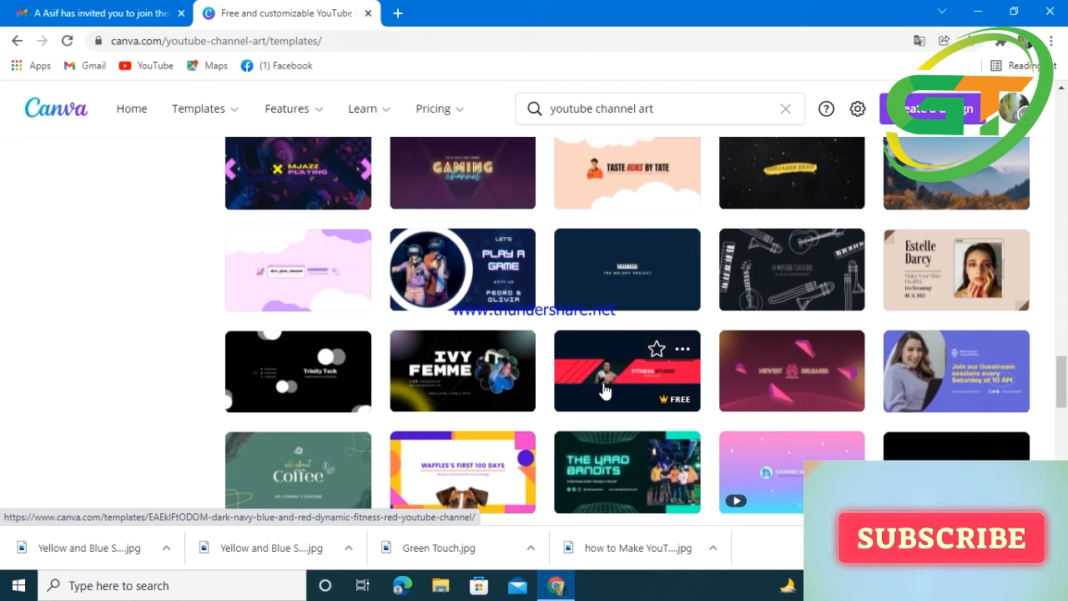
left_click(603, 387)
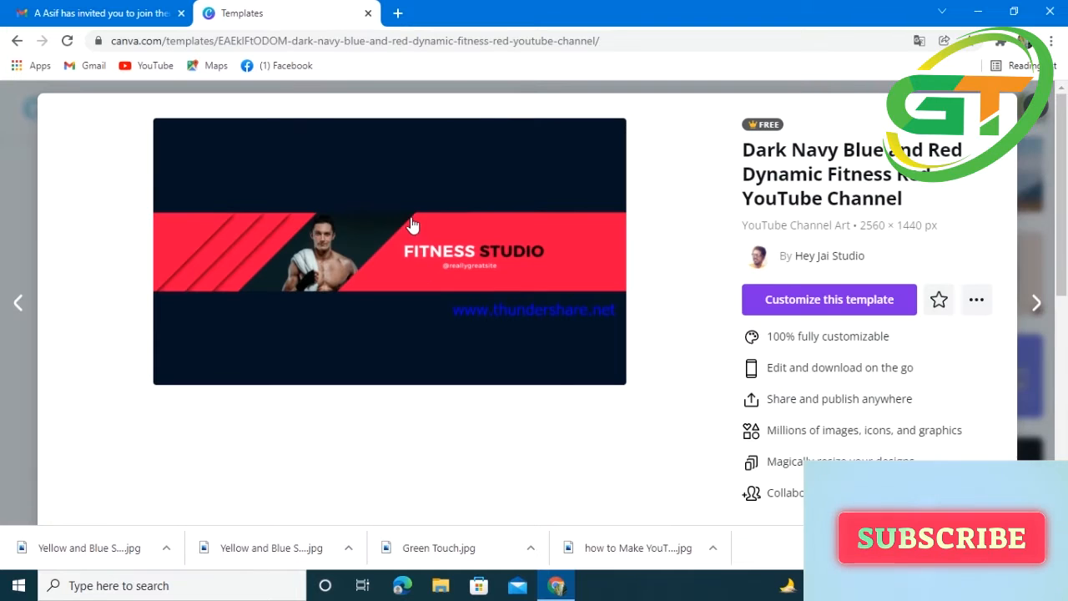
left_click(824, 302)
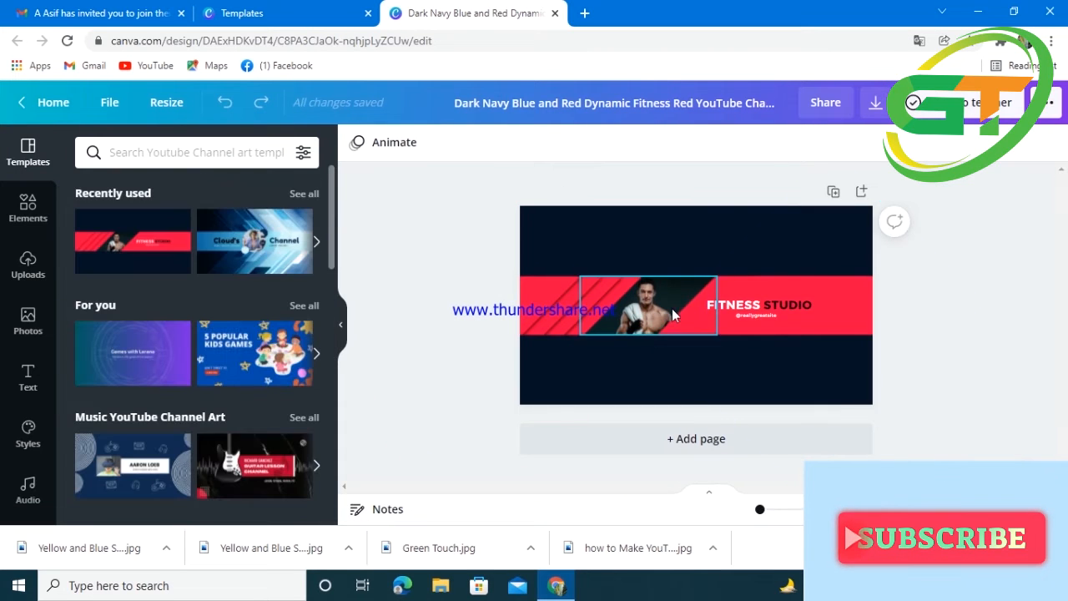
Step: Replace the FITNESS STUDIO heading on the banner with GREEN TOUCH TECH BD
mouse_move(761, 512)
left_mouse_down()
mouse_move(777, 509)
mouse_move(760, 507)
left_mouse_up()
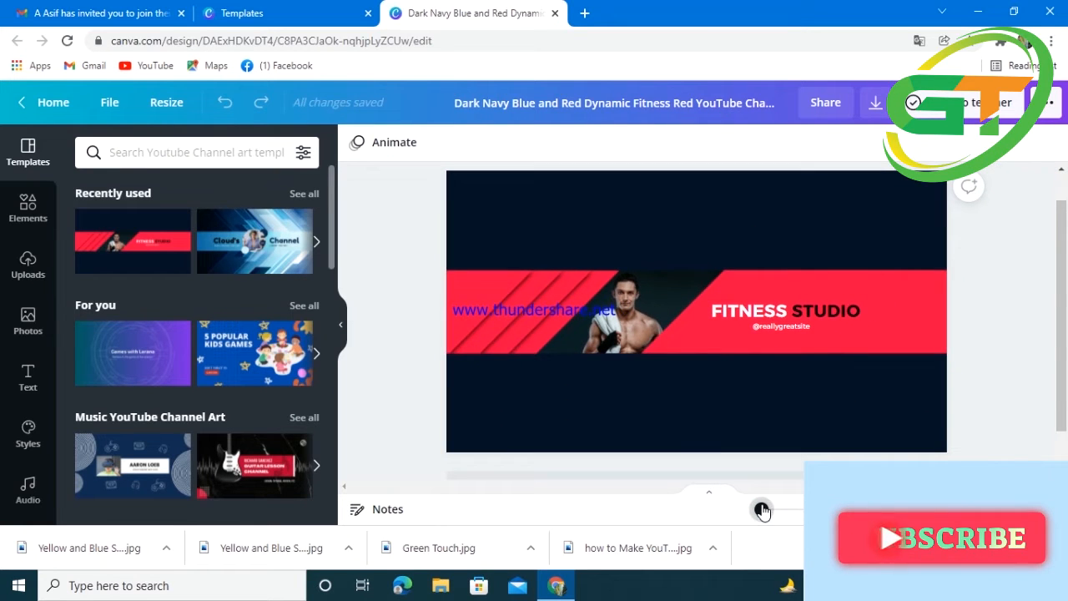
left_click(732, 312)
left_click(731, 312)
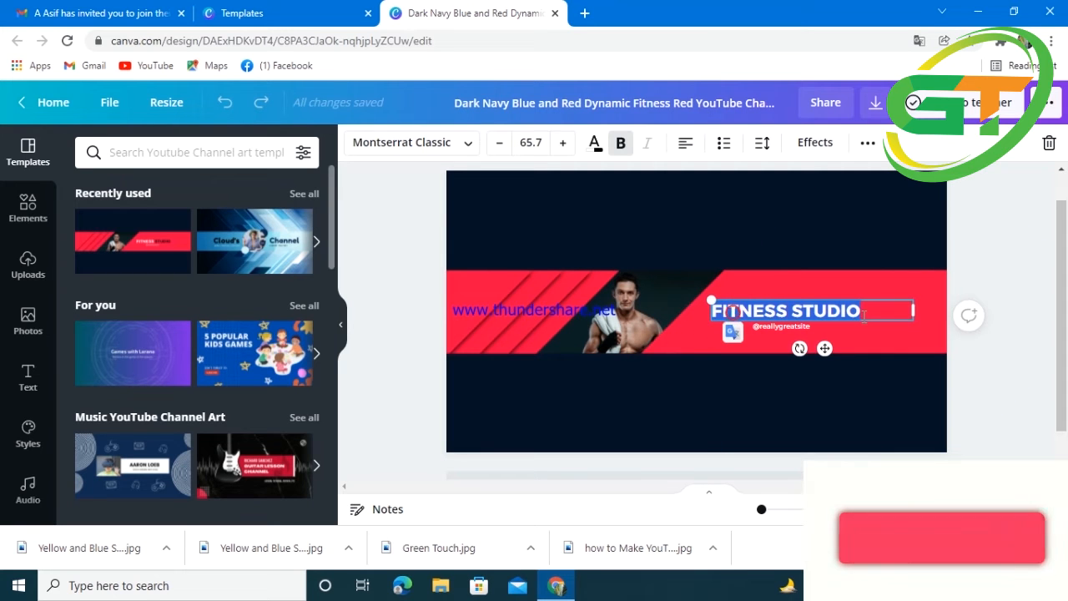
type("GREEN TOUCH")
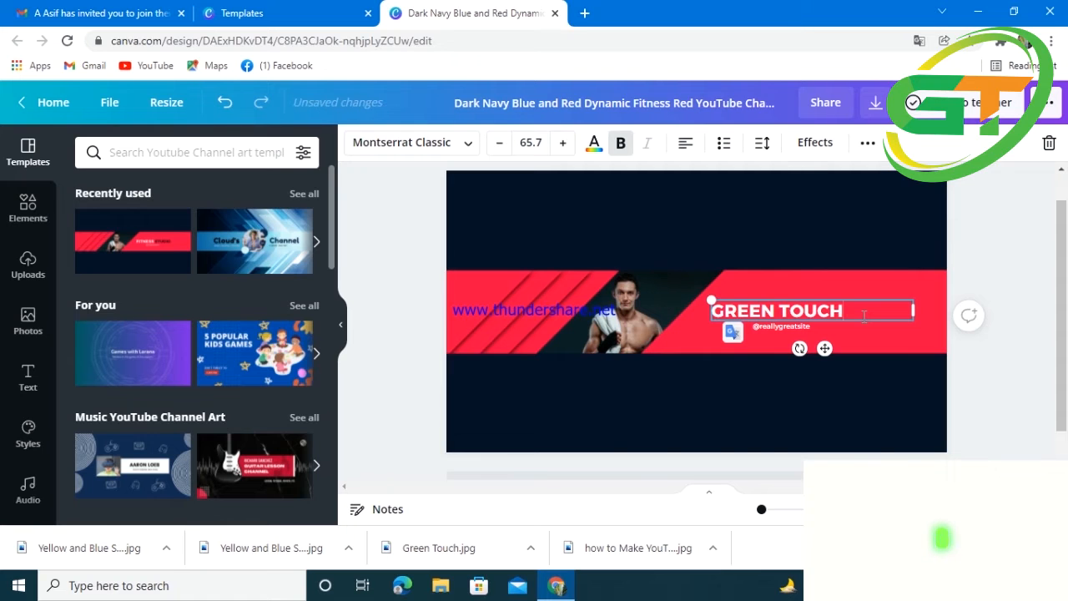
type("D")
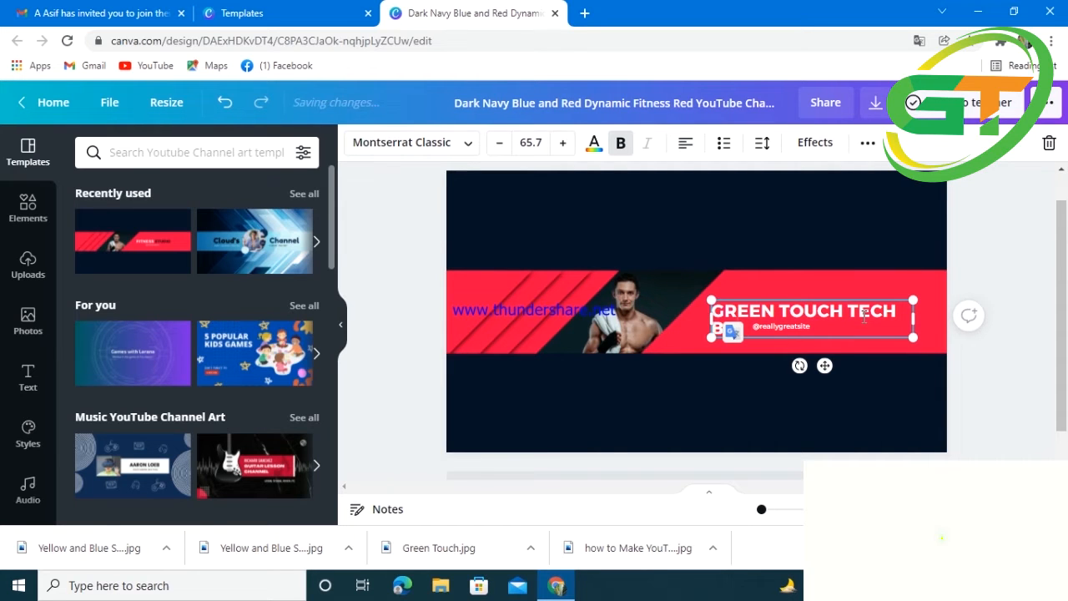
left_click(1015, 383)
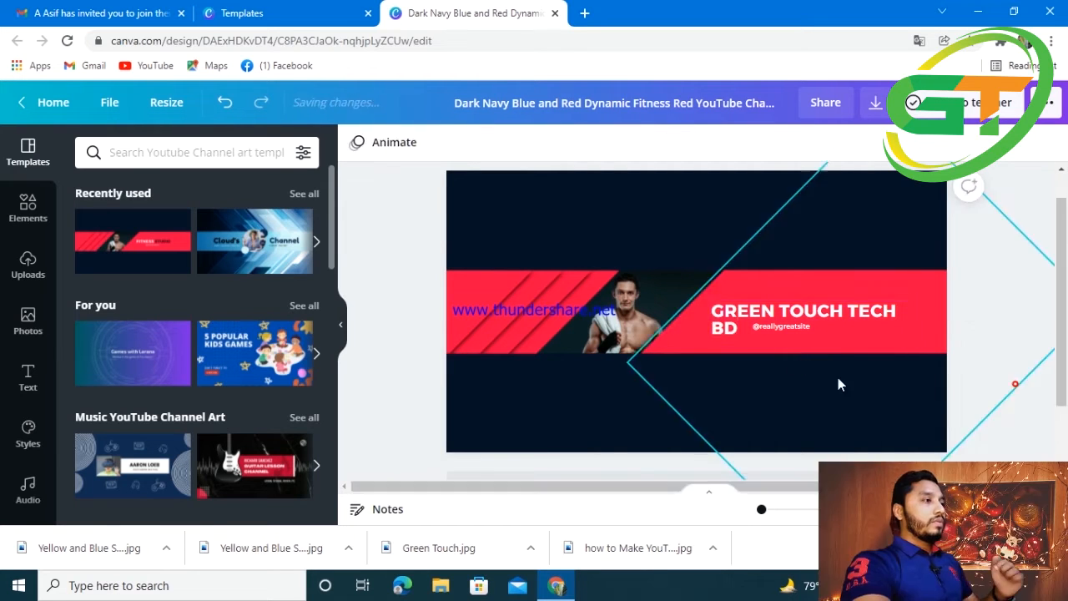
Step: Widen the heading's text box so the title fits on one line, and move it slightly up within the red band
left_click(755, 325)
left_click_drag(708, 319, 695, 317)
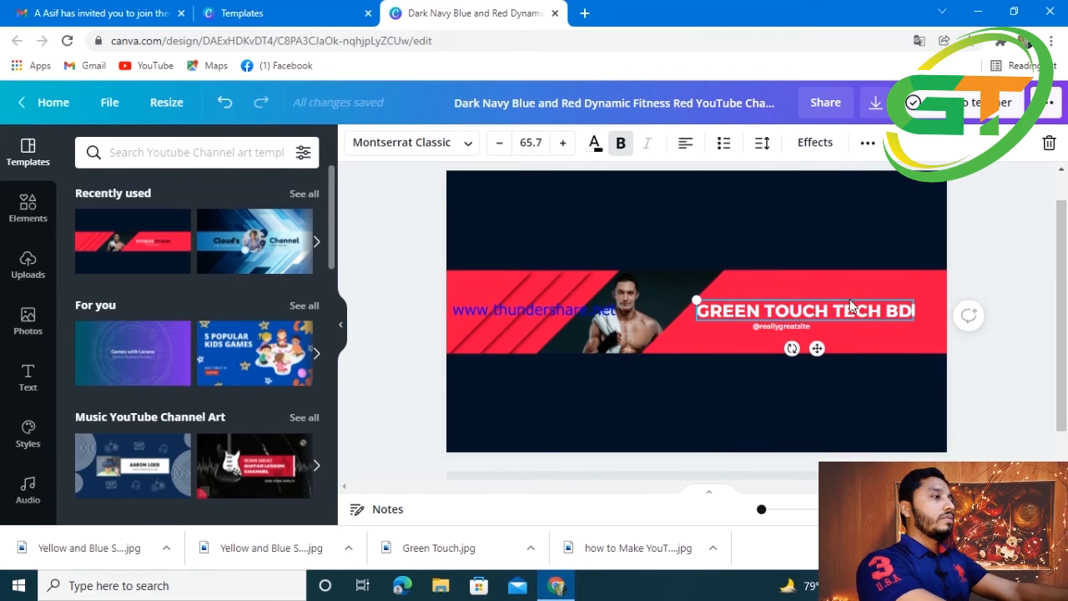
left_click(1004, 378)
left_click_drag(826, 308, 842, 300)
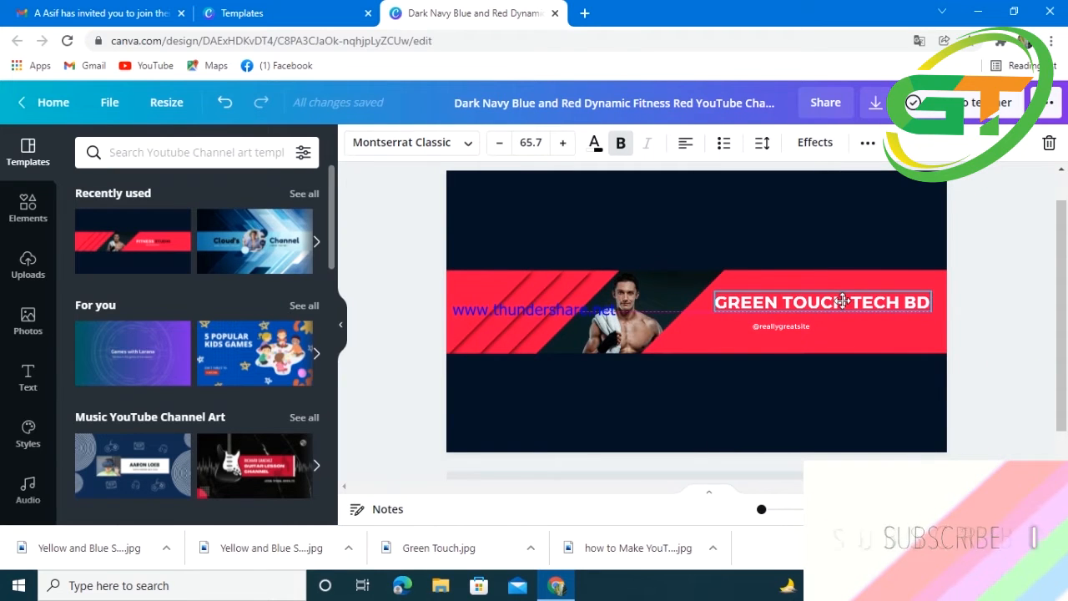
scroll(412, 347, "up", 1)
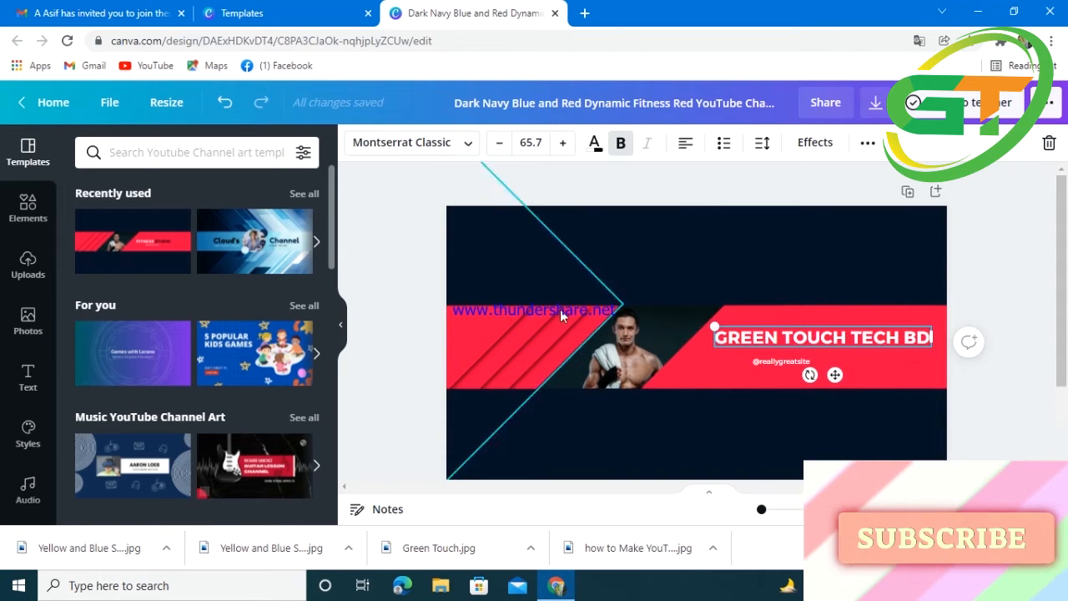
left_click(776, 366)
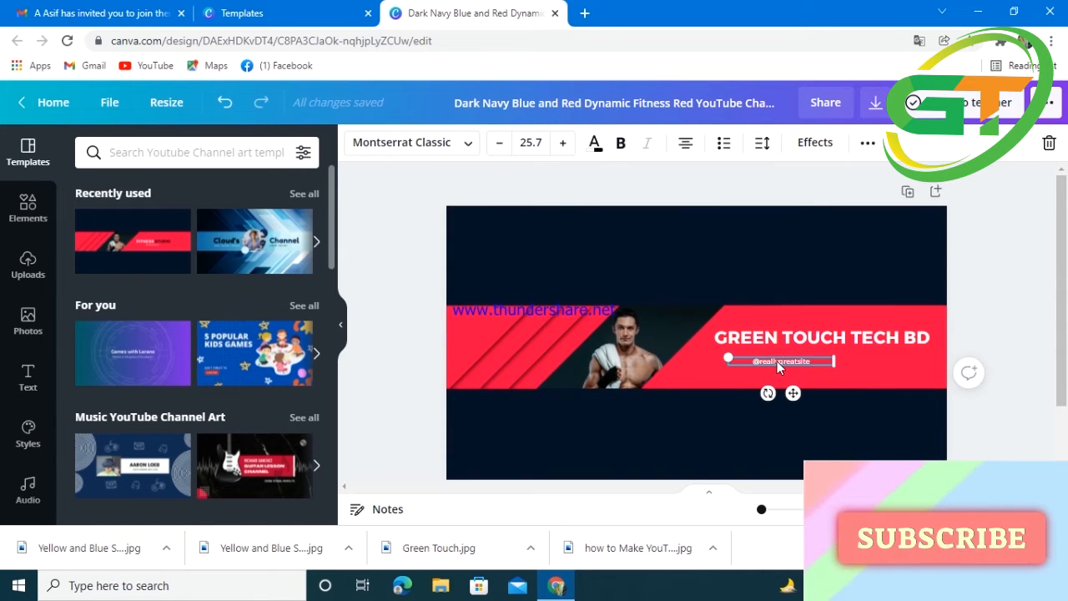
key("Delete")
left_click(784, 338)
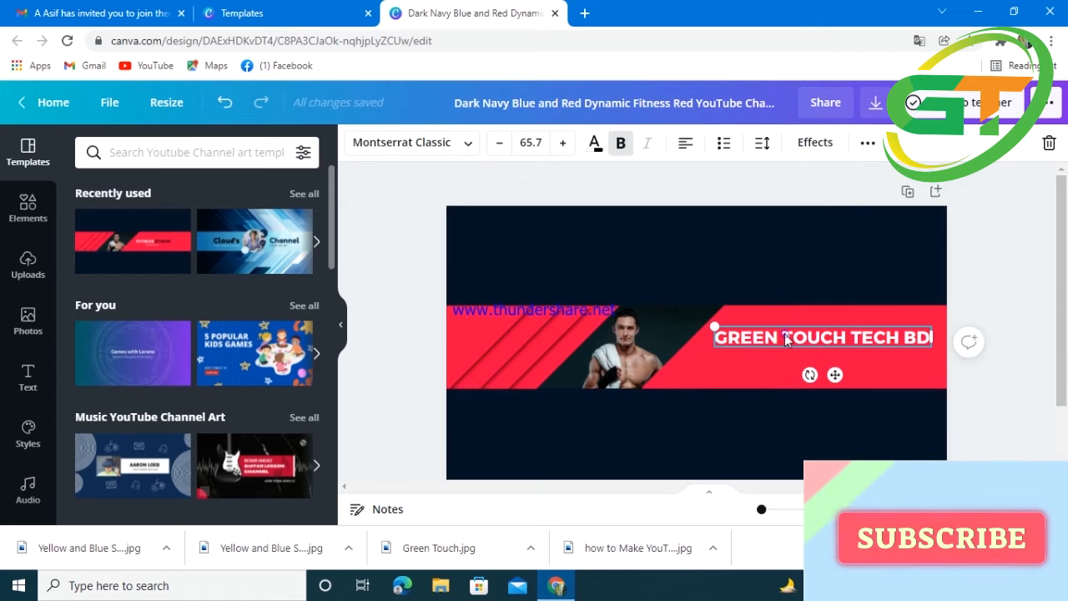
left_click_drag(784, 338, 785, 348)
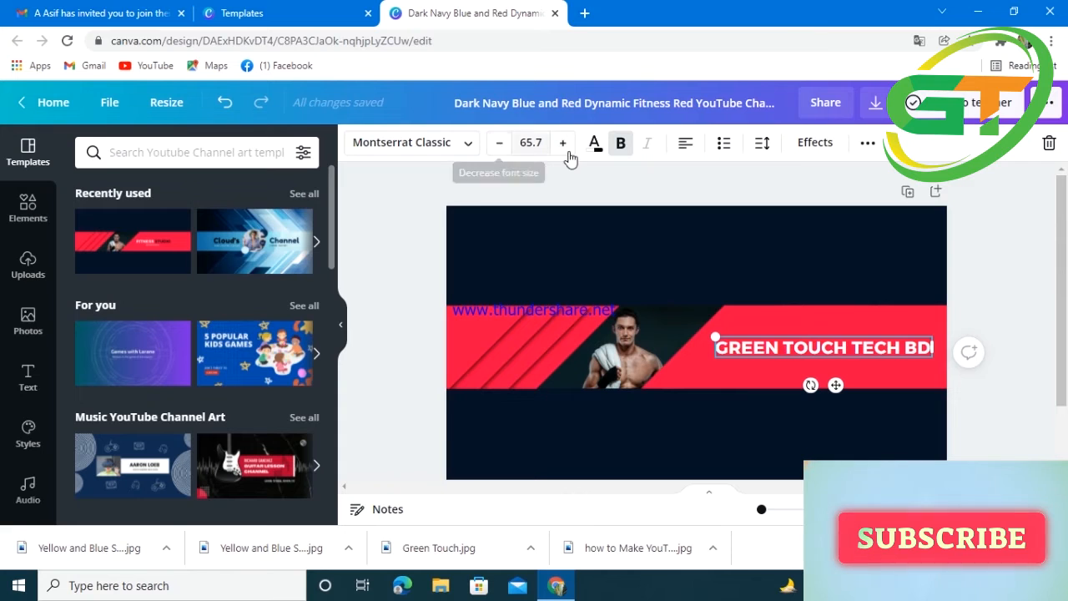
Step: Set the heading's font size to 71.7
left_click(499, 149)
left_click(499, 148)
left_click(499, 148)
left_click(561, 144)
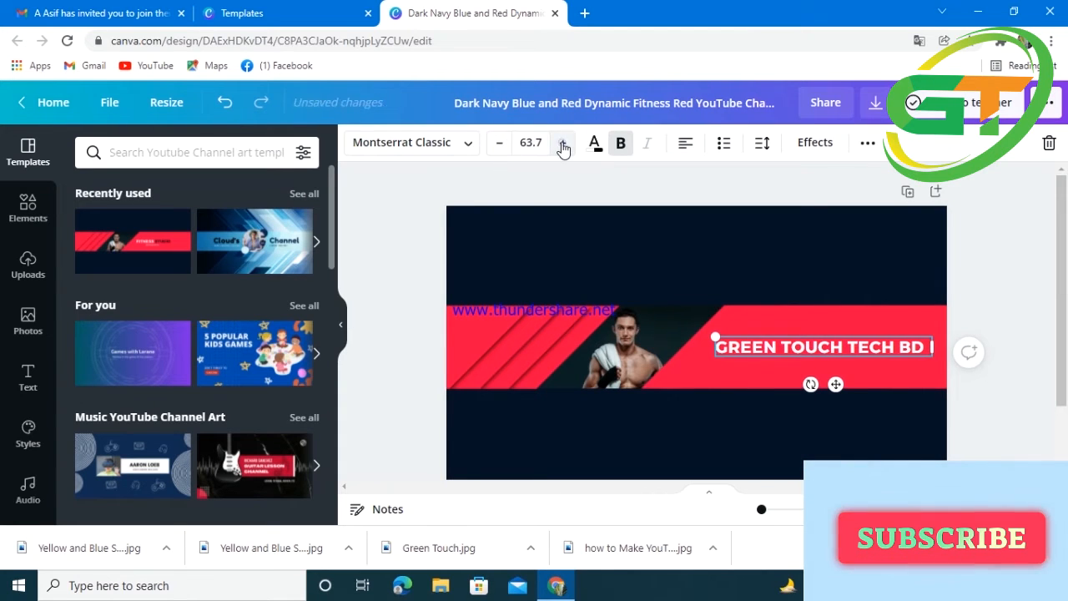
left_click(561, 144)
left_click(561, 143)
left_click(560, 143)
left_click(560, 143)
left_click(561, 144)
left_click(560, 144)
left_click(560, 144)
left_click(562, 144)
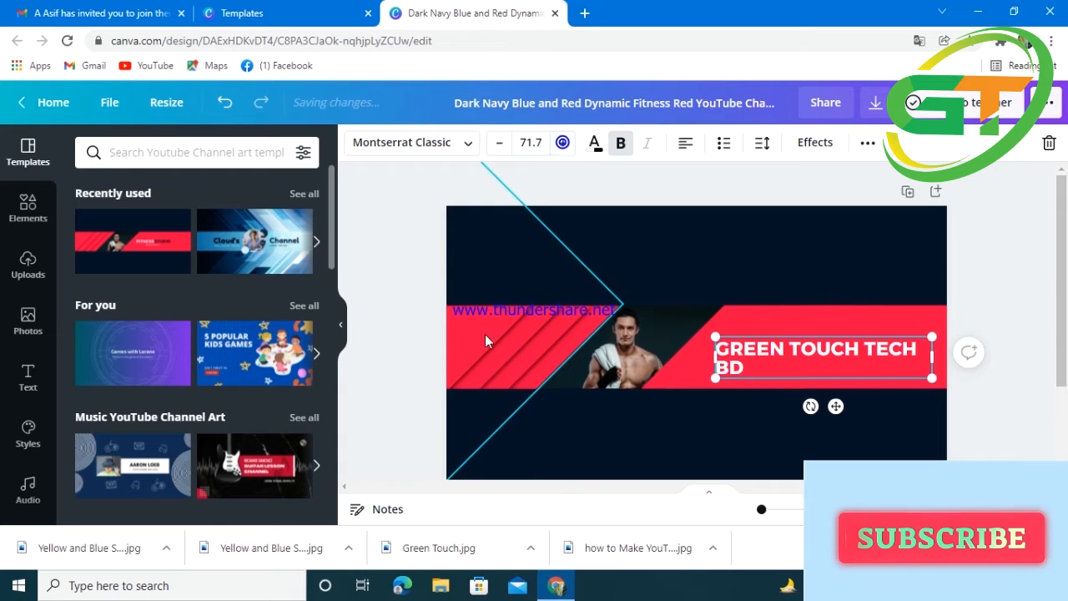
Step: Widen the heading's text box to fit the enlarged title on one line, and nudge it slightly down in the red band
left_click(435, 298)
left_click(779, 357)
left_click_drag(711, 358, 694, 360)
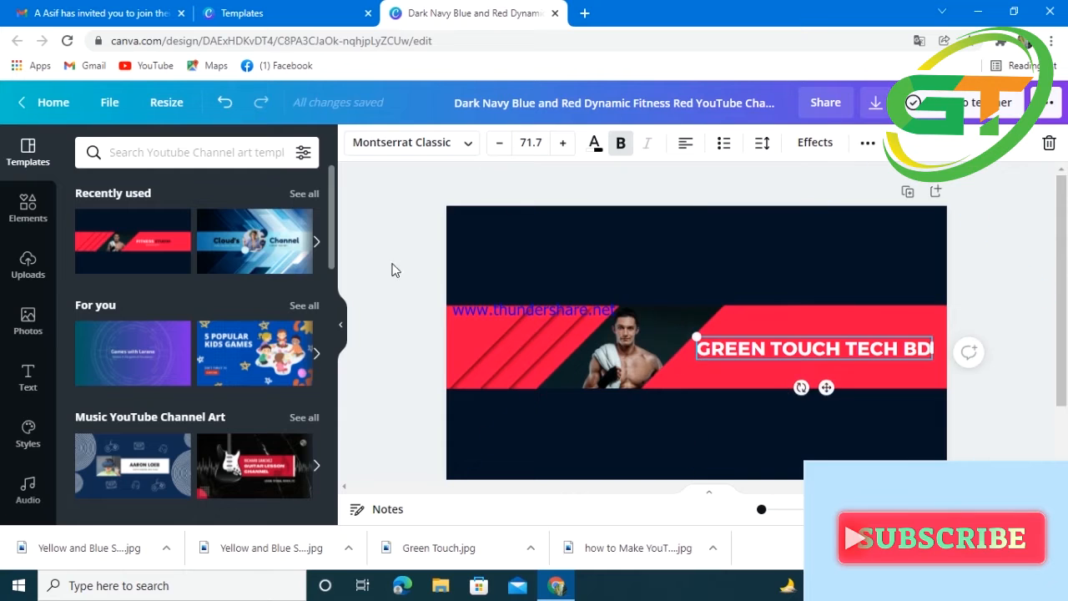
left_click(370, 248)
left_click(813, 347)
left_click_drag(813, 347, 813, 353)
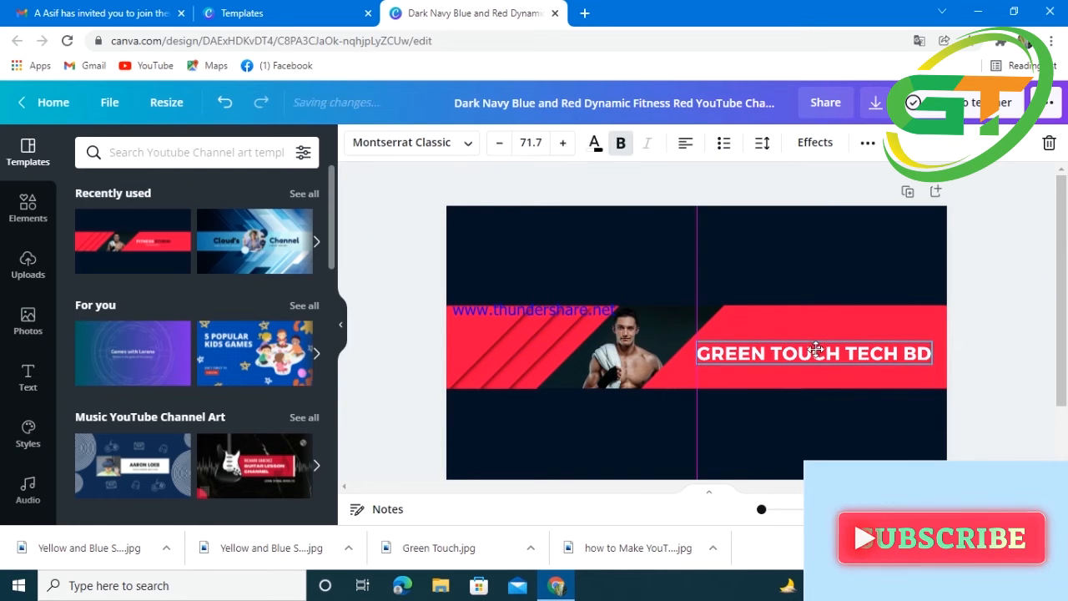
left_click(397, 260)
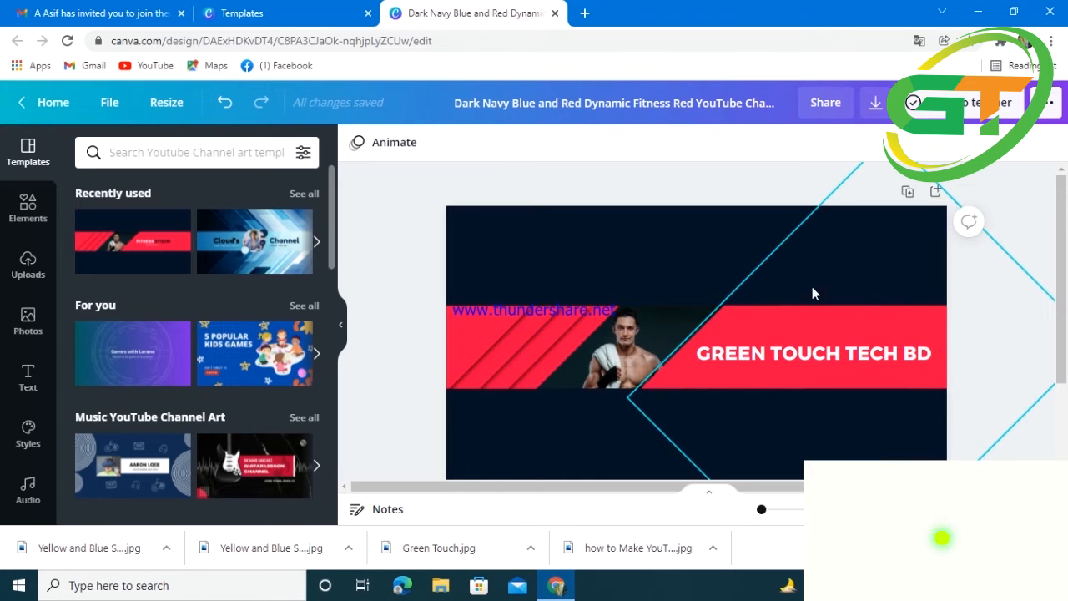
Step: Detach the man's photo from the banner frame and delete it, keeping the empty frame within the red band
scroll(699, 313, "down", 2)
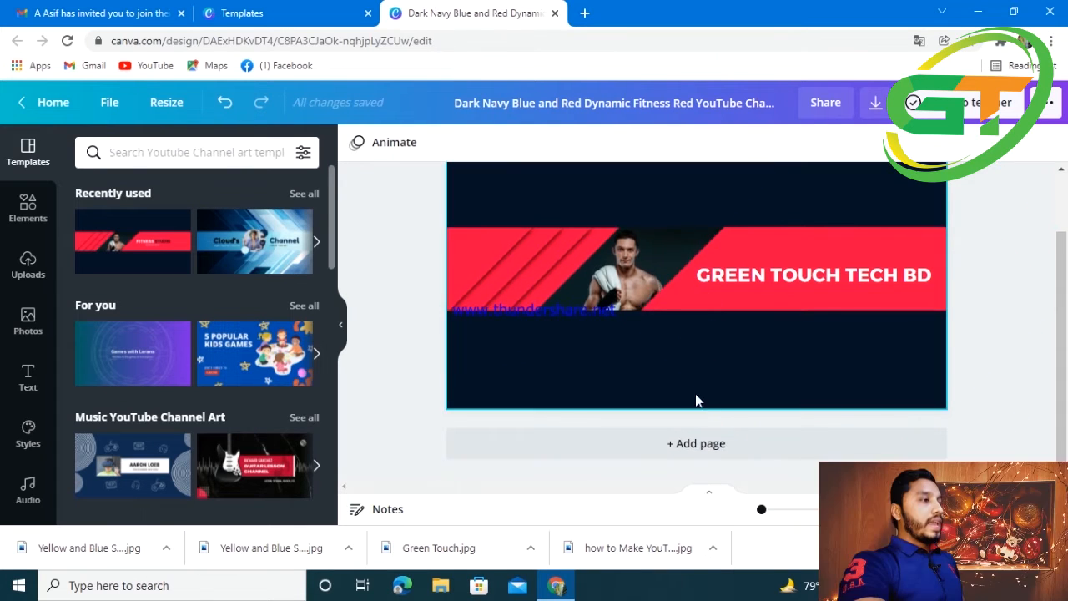
scroll(699, 344, "up", 2)
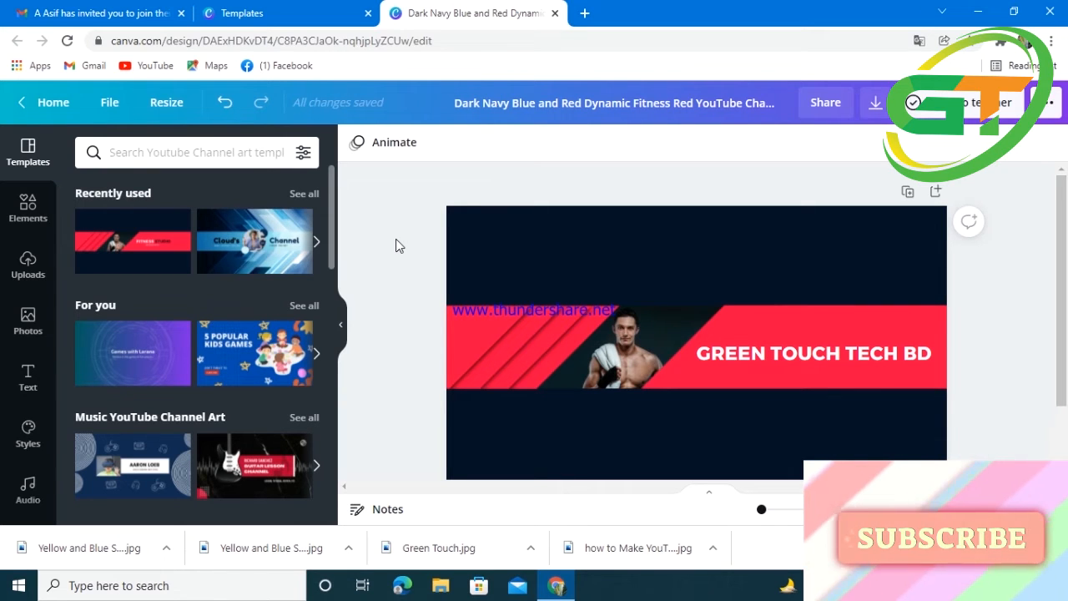
left_click(625, 345)
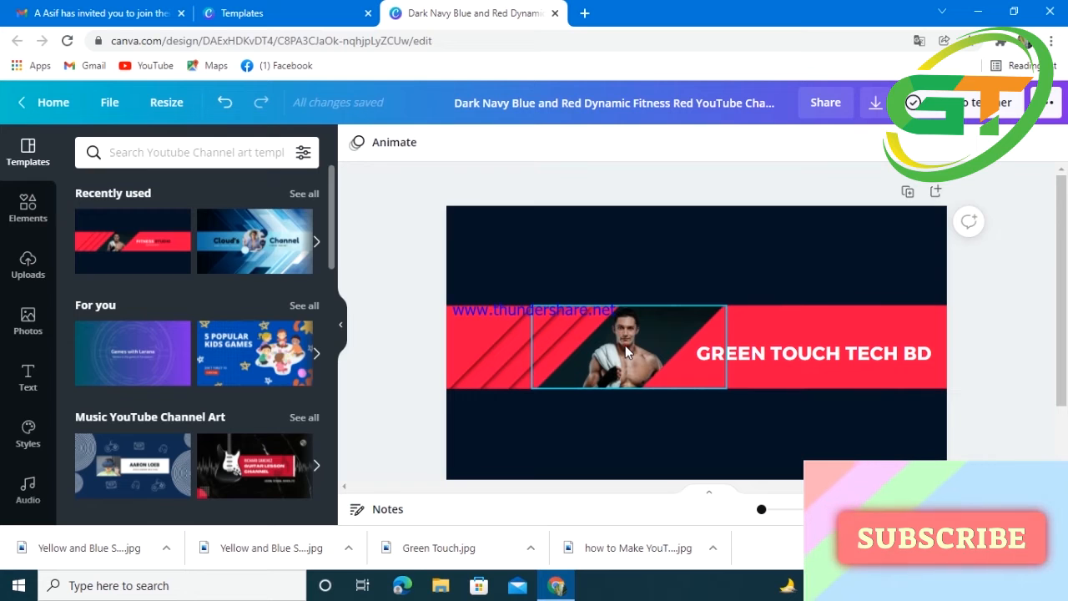
left_click_drag(625, 345, 619, 412)
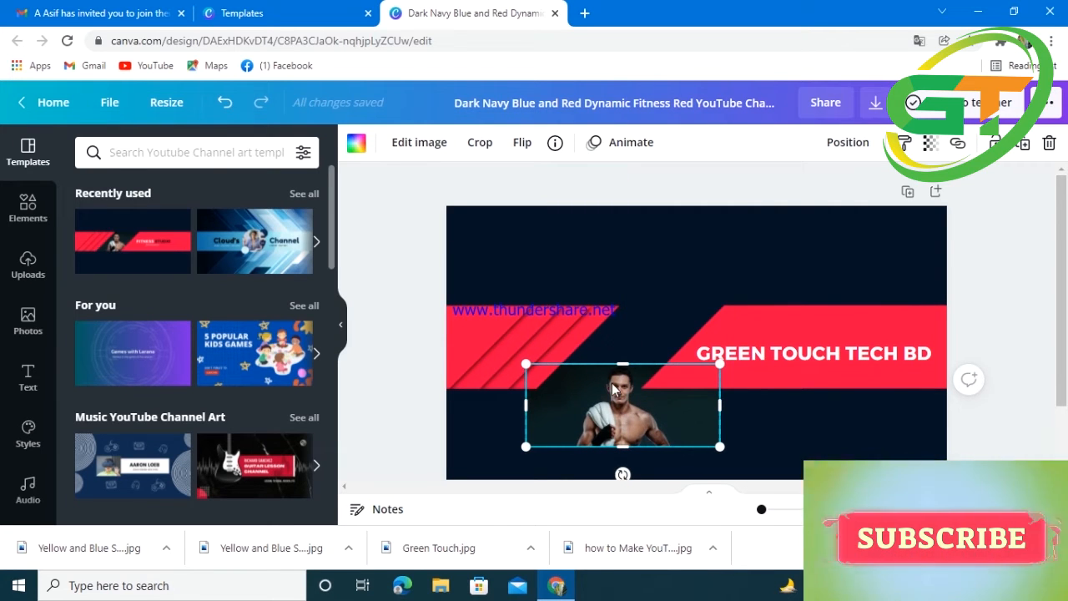
key("Delete")
left_click_drag(611, 412, 615, 348)
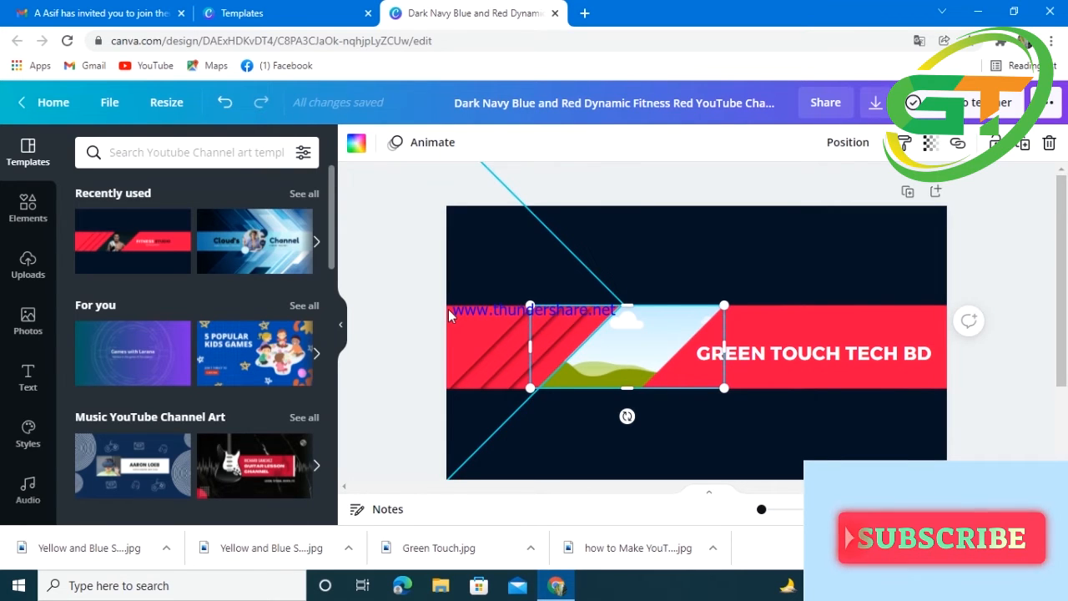
Step: Insert the uploaded green GT logo image into the empty banner frame
left_click(27, 261)
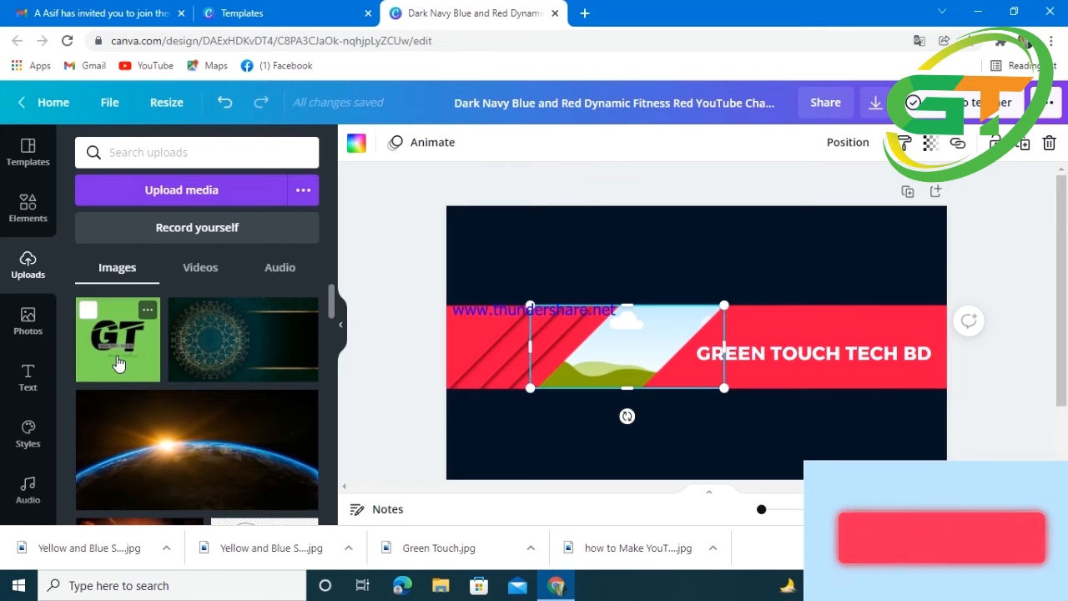
left_click(117, 366)
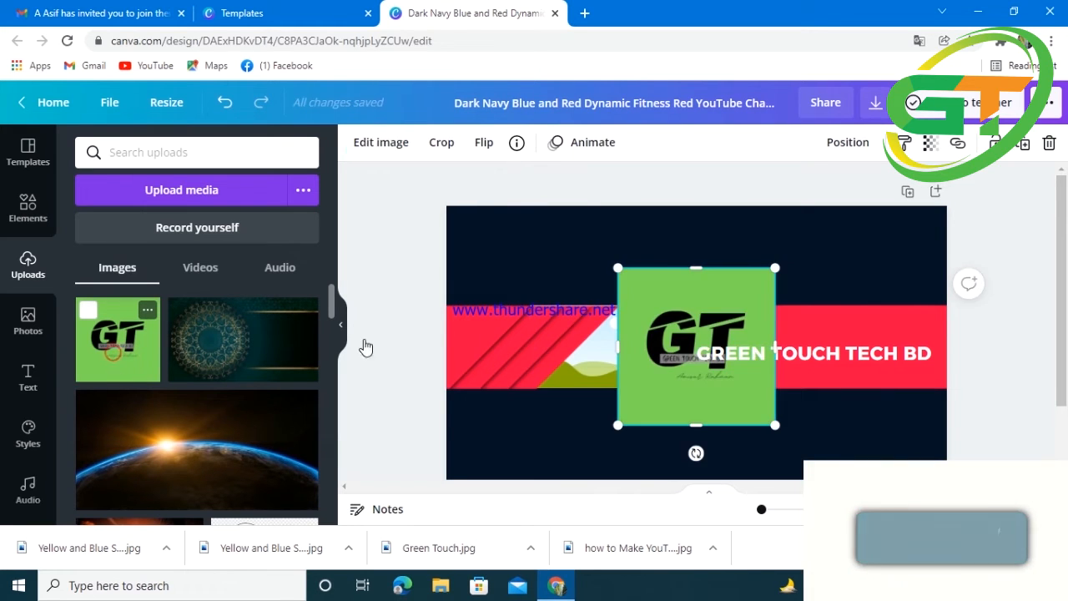
left_click_drag(662, 307, 605, 315)
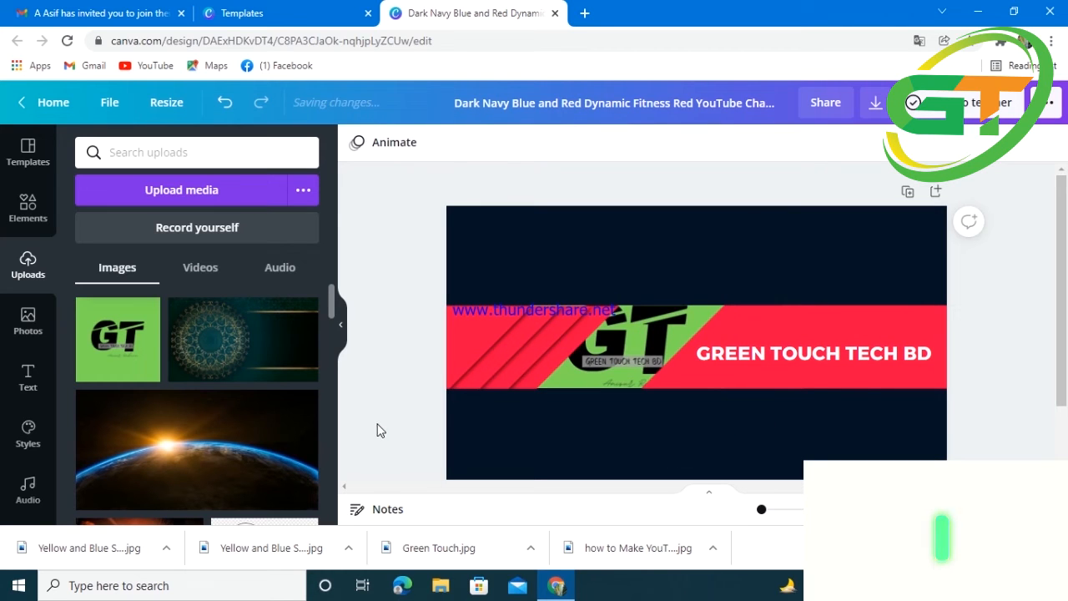
Step: Narrow the logo frame from its left side and extend its right edge slightly so the GT logo appears smaller
left_click(647, 320)
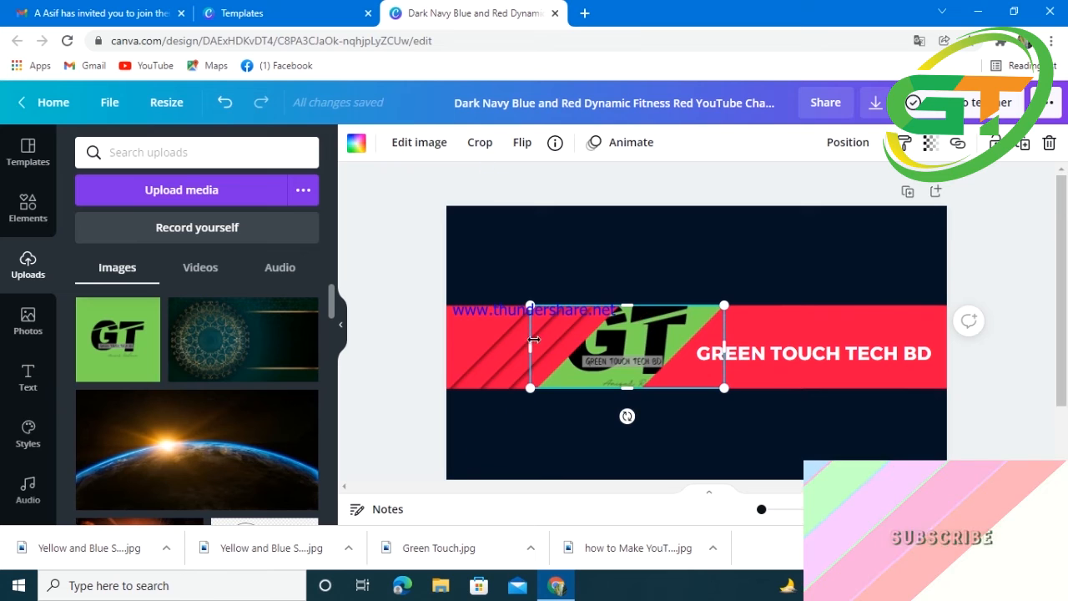
left_click_drag(530, 342, 577, 342)
left_click_drag(724, 347, 731, 351)
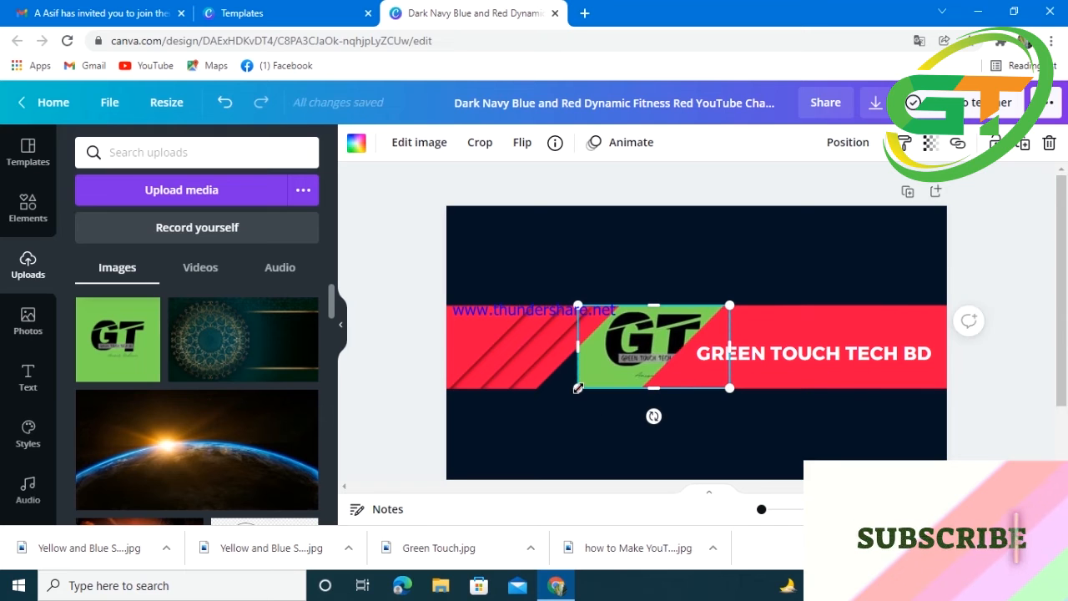
Step: Shift the striped red shape to the right to close the gap beside the logo frame
left_click(472, 351)
left_click_drag(469, 346, 472, 350)
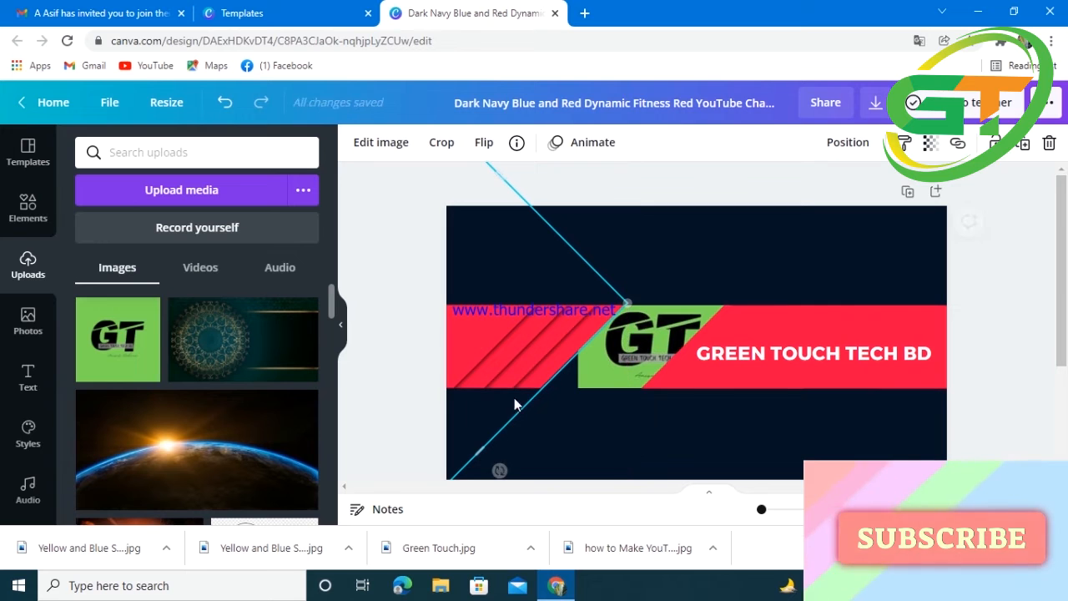
left_click_drag(524, 412, 549, 388)
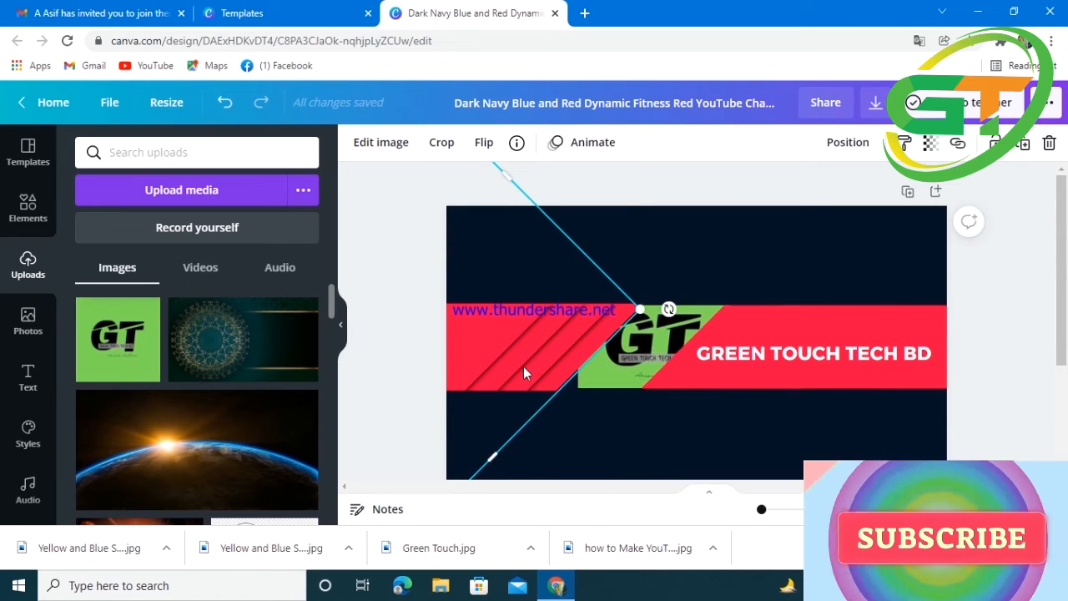
Step: Extend the GT logo frame toward the striped red shape and trim its lower edge to match the red band
left_click(602, 380)
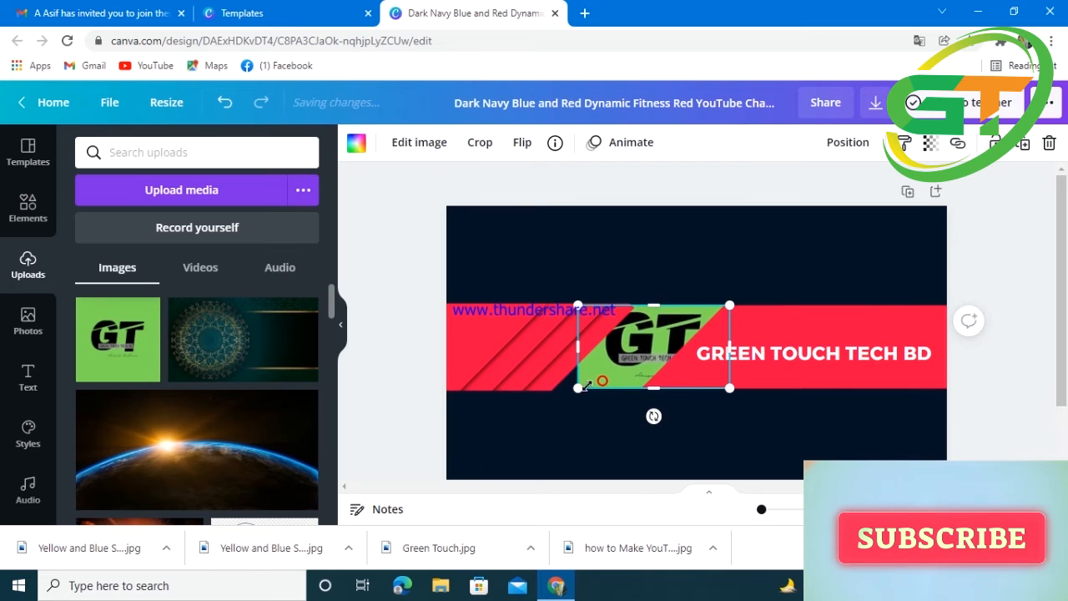
left_click_drag(579, 388, 549, 400)
left_click_drag(639, 399, 639, 387)
left_click(657, 262)
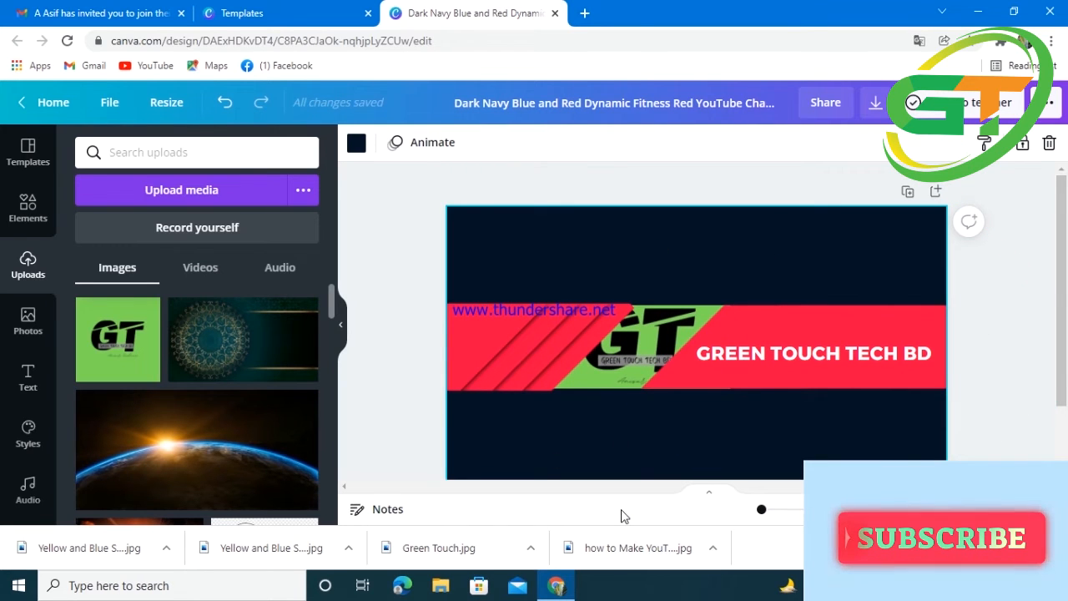
Step: Find the uploaded photo of the man in sunglasses and striped shirt and add it to the banner
left_click(647, 331)
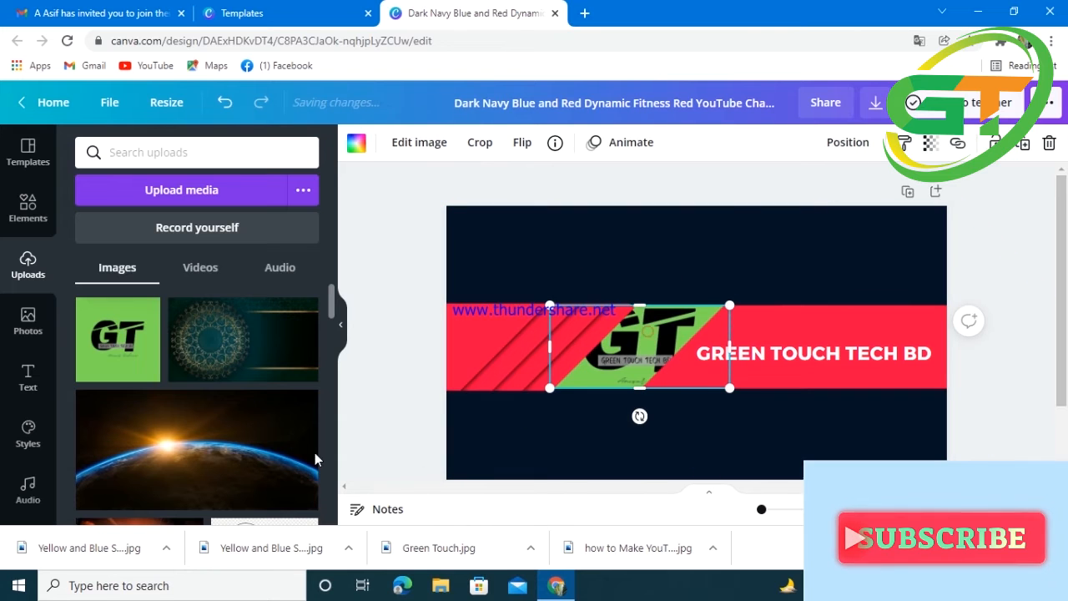
scroll(316, 459, "down", 5)
scroll(183, 408, "up", 3)
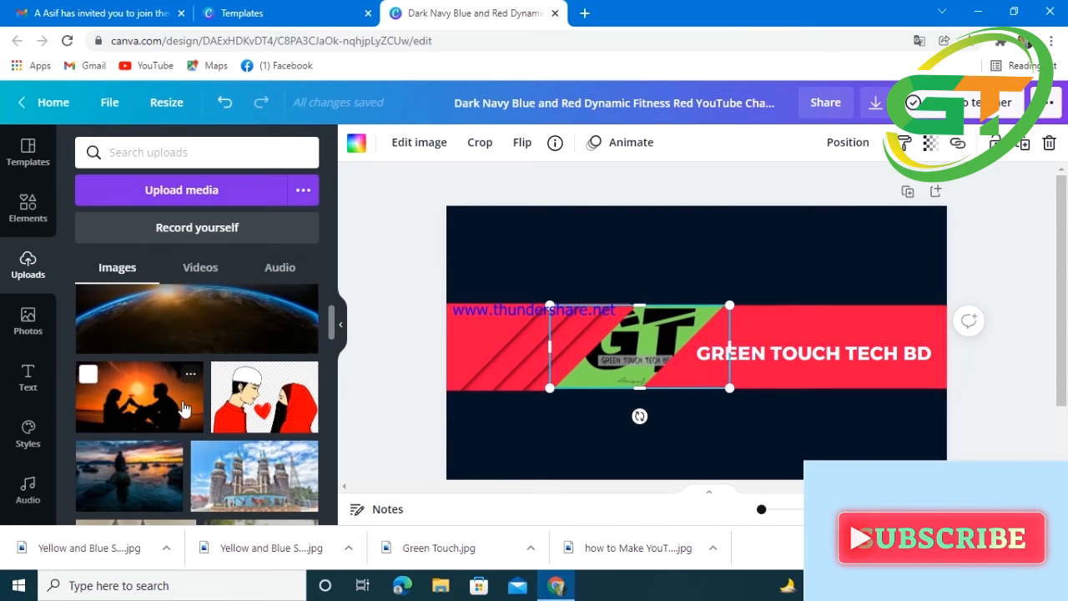
scroll(156, 428, "down", 5)
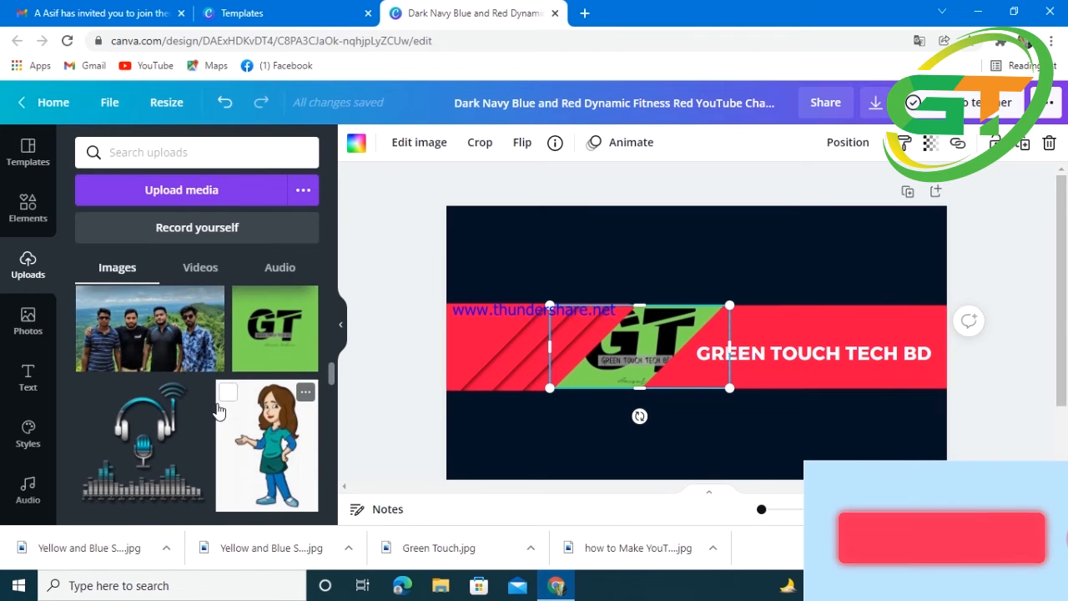
scroll(214, 410, "down", 10)
scroll(217, 402, "up", 3)
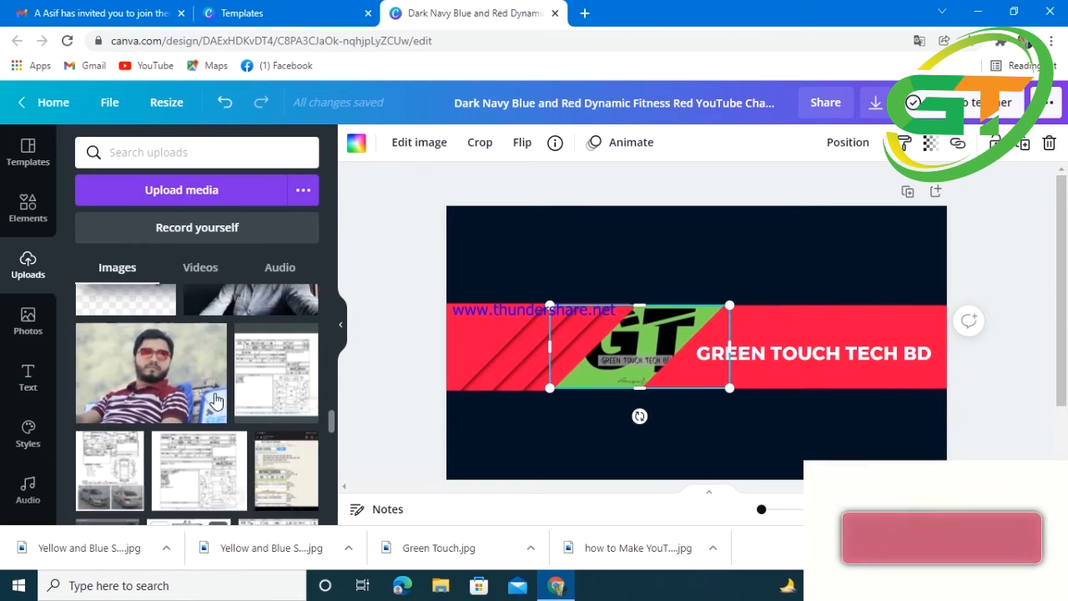
left_click_drag(150, 402, 482, 404)
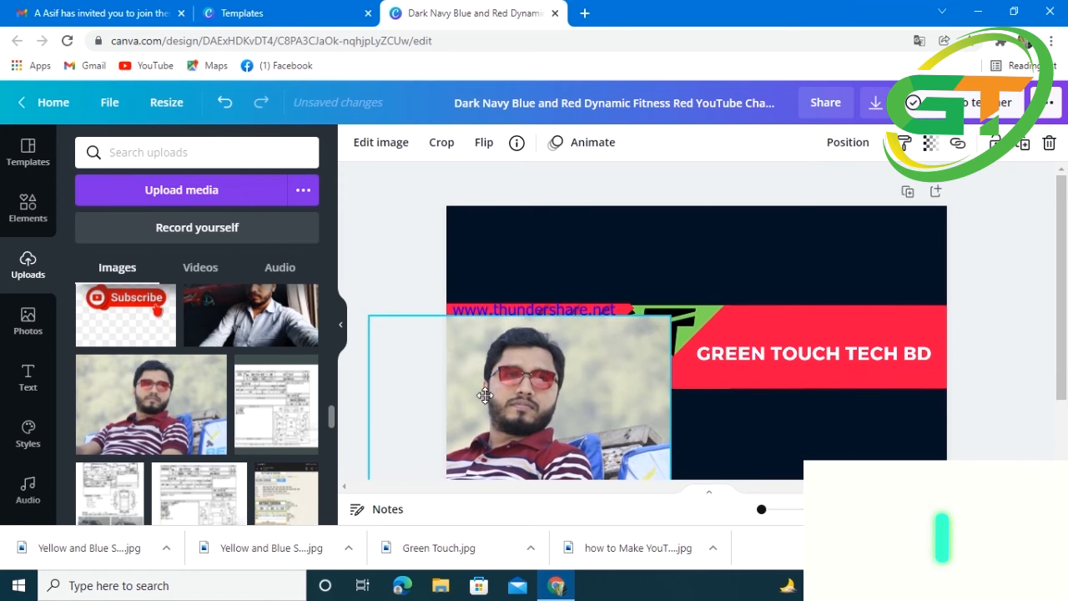
Step: Delete the GT logo from the slanted banner frame and fill the frame with the man's photo
left_click(688, 313)
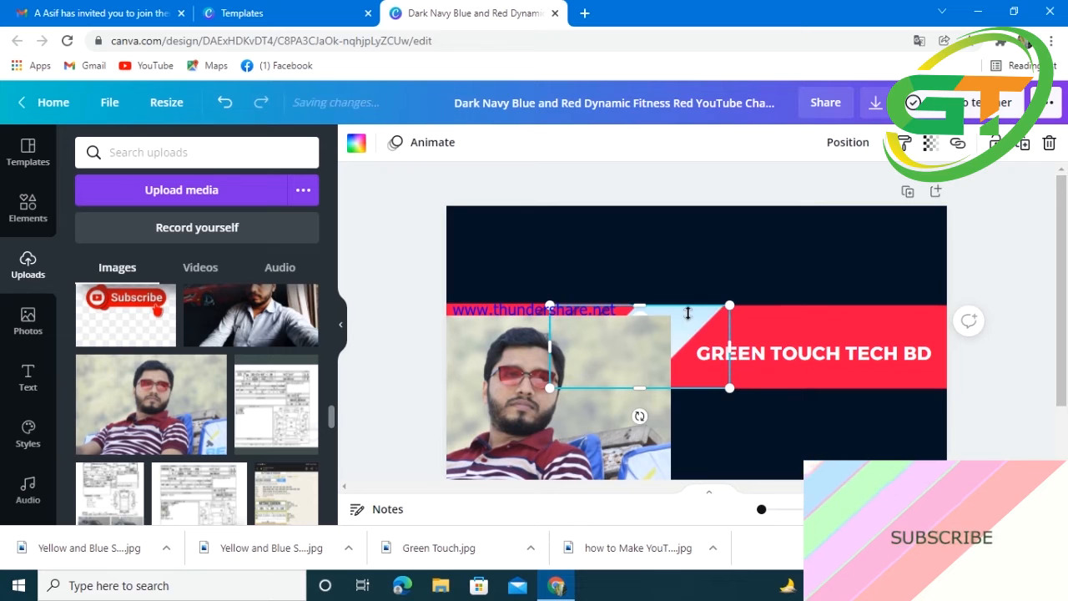
left_click(495, 374)
left_click_drag(496, 375, 601, 350)
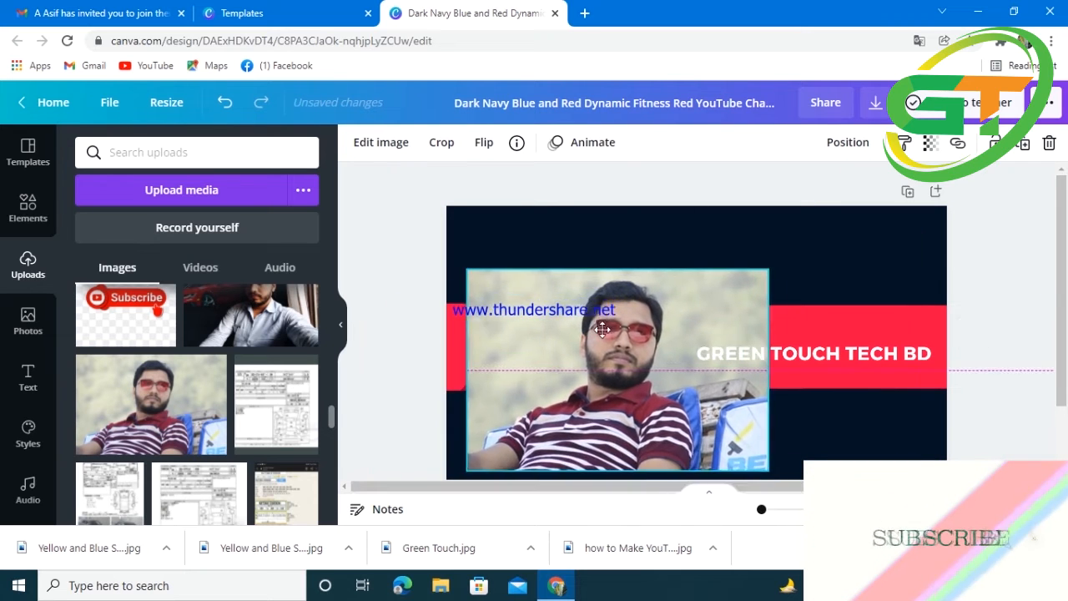
left_click(369, 444)
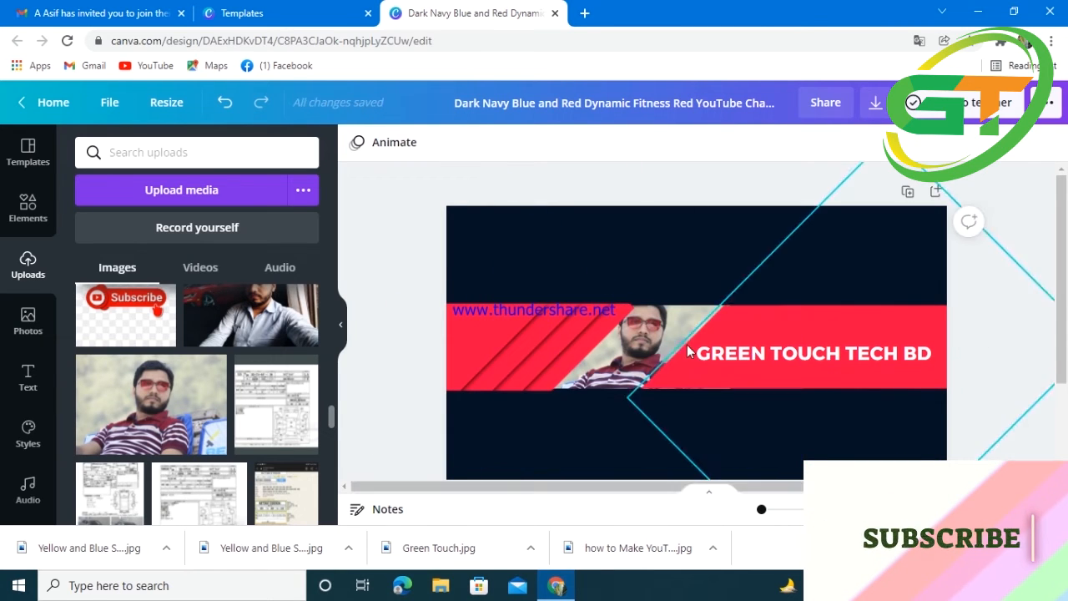
Step: Check the photo's crop inside the frame, keep it, and widen the frame slightly on both sides
left_click(641, 342)
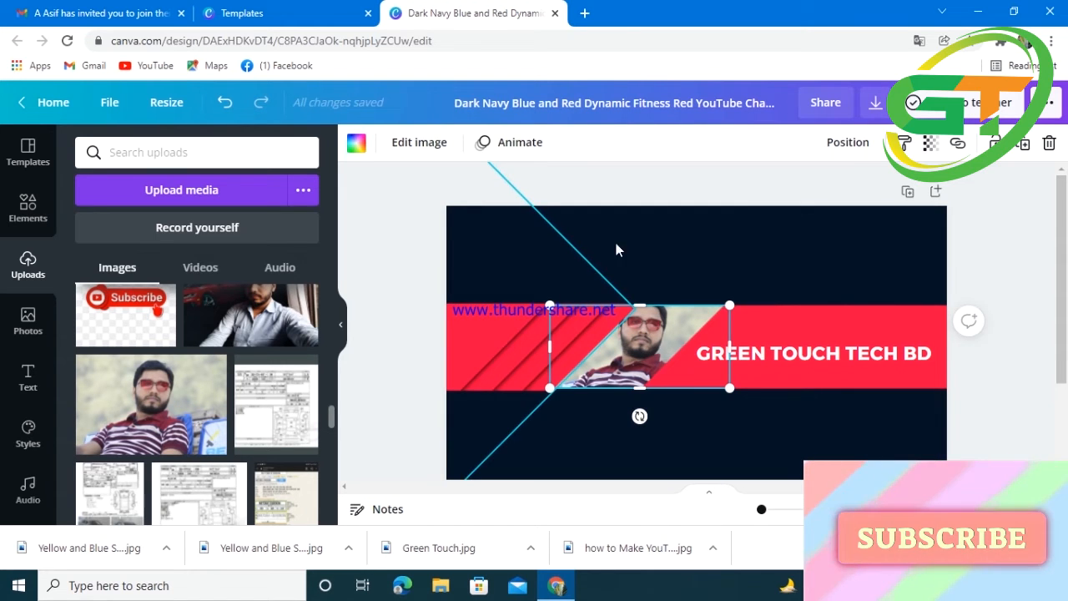
left_click(677, 227)
double_click(642, 340)
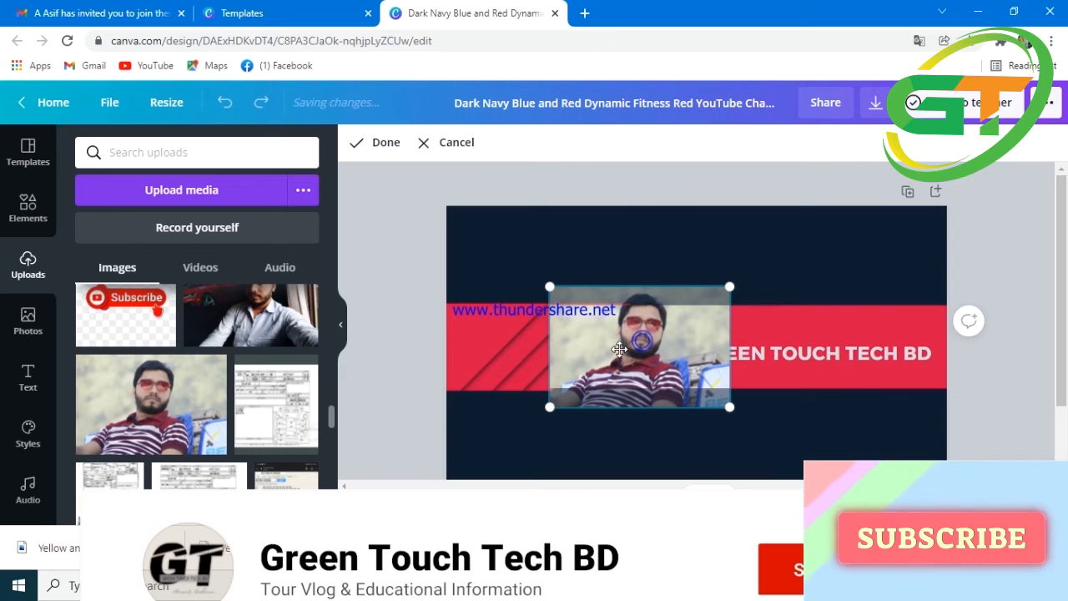
left_click(624, 441)
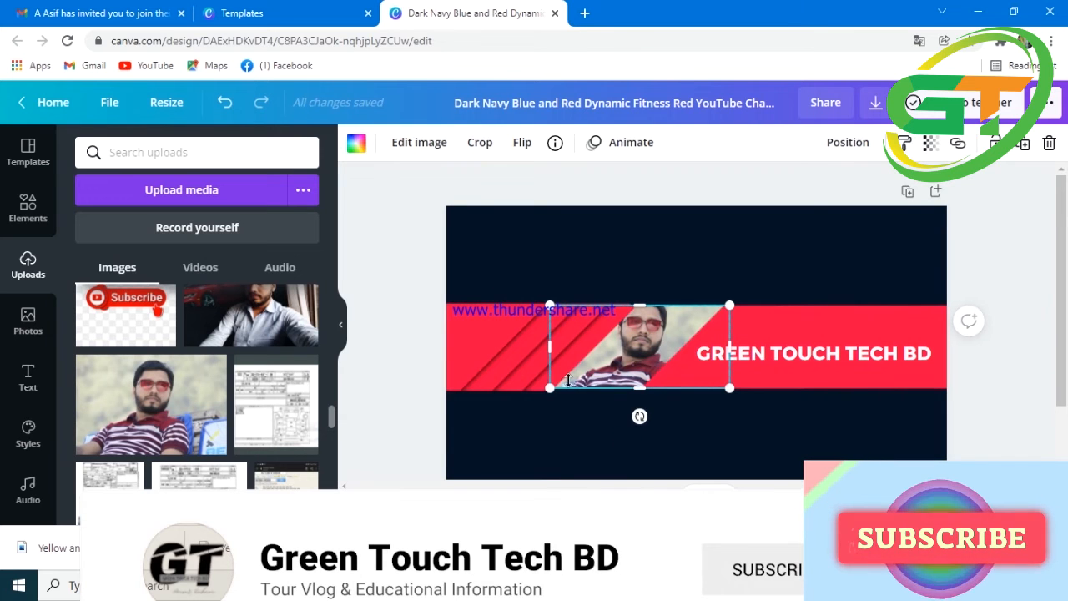
mouse_move(549, 345)
left_mouse_down()
mouse_move(562, 348)
mouse_move(546, 346)
left_mouse_up()
left_click_drag(728, 350, 741, 350)
left_click(660, 446)
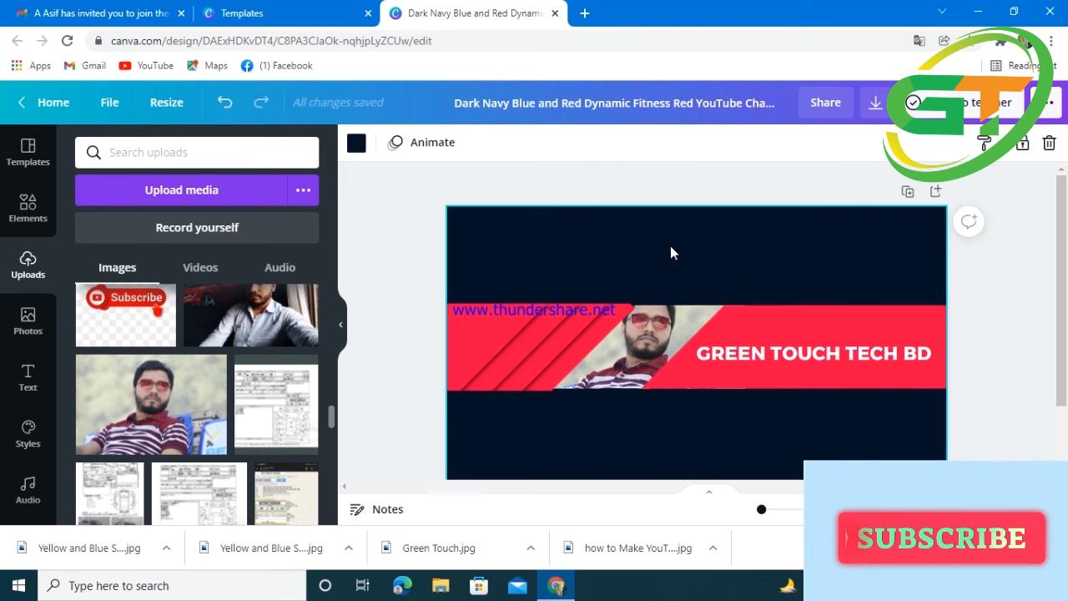
Step: Add a heading text box and place it on the dark background below the red band
scroll(710, 367, "down", 1)
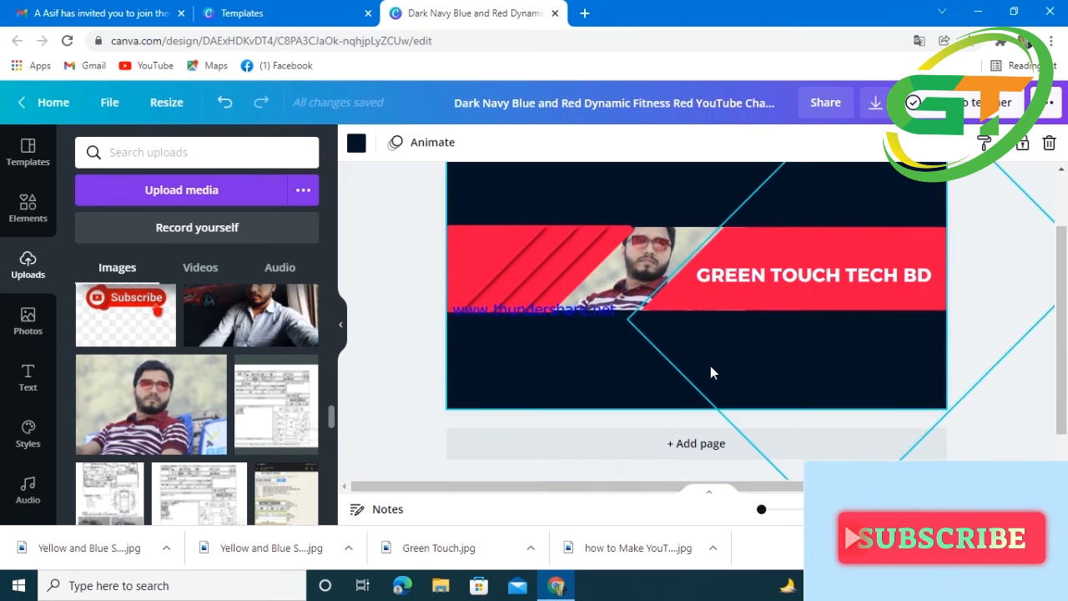
scroll(608, 427, "up", 1)
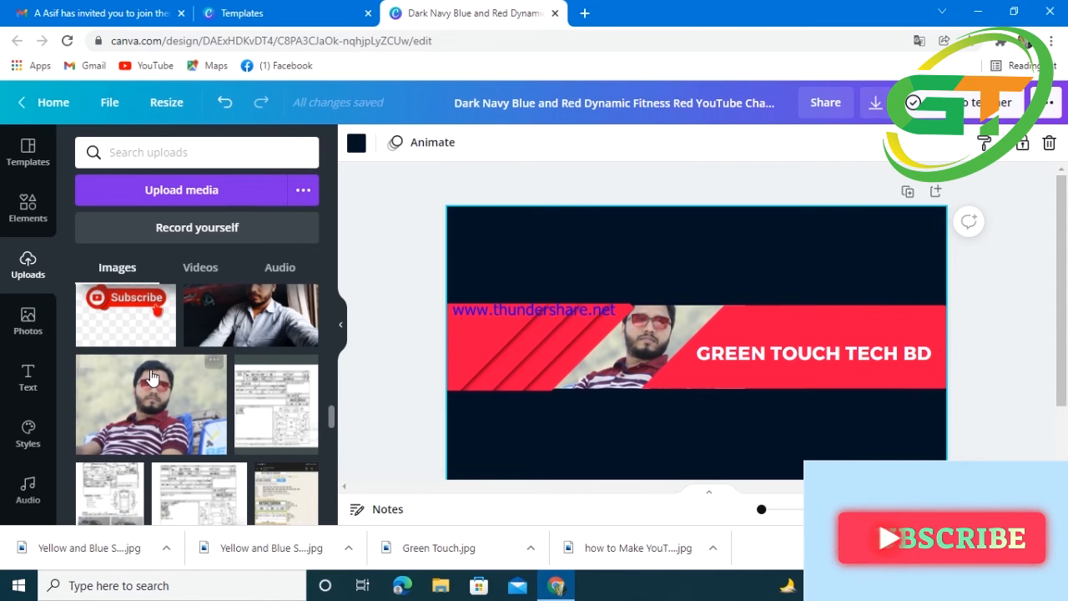
left_click(27, 379)
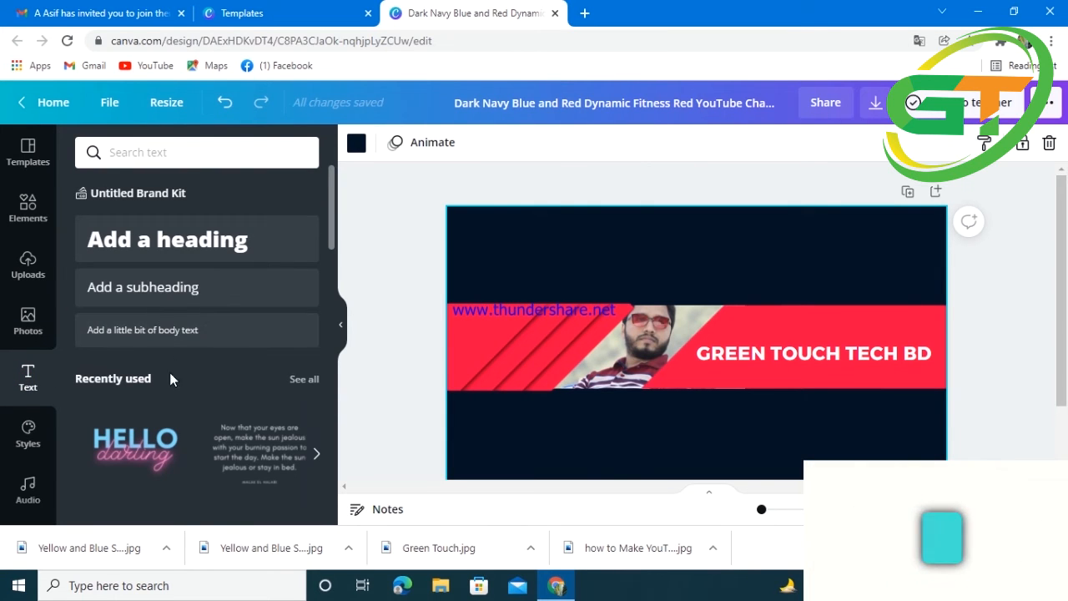
left_click(155, 242)
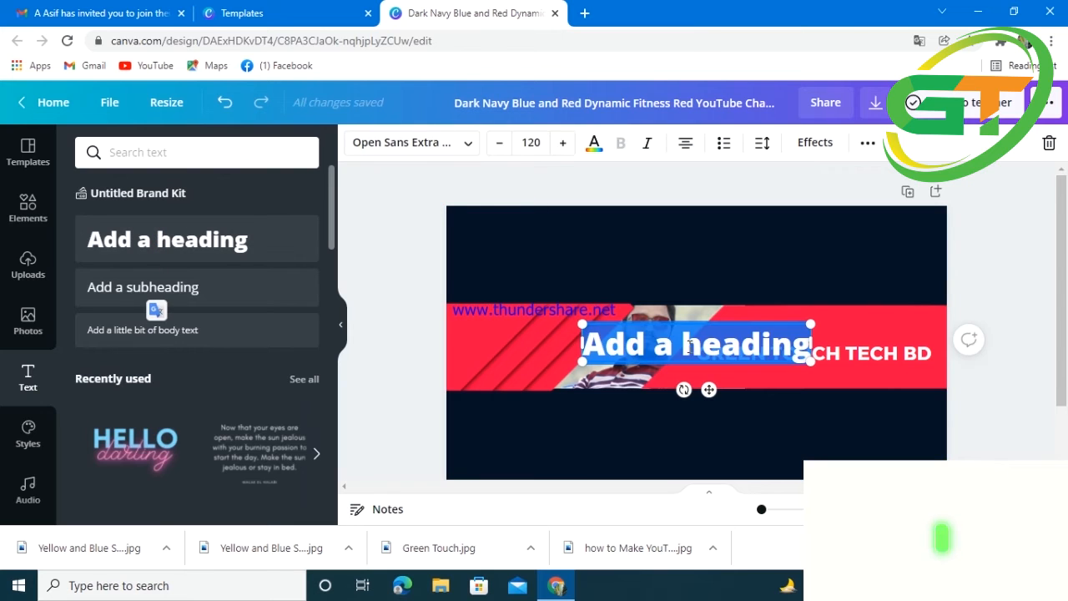
left_click(1027, 230)
left_click_drag(707, 343, 689, 430)
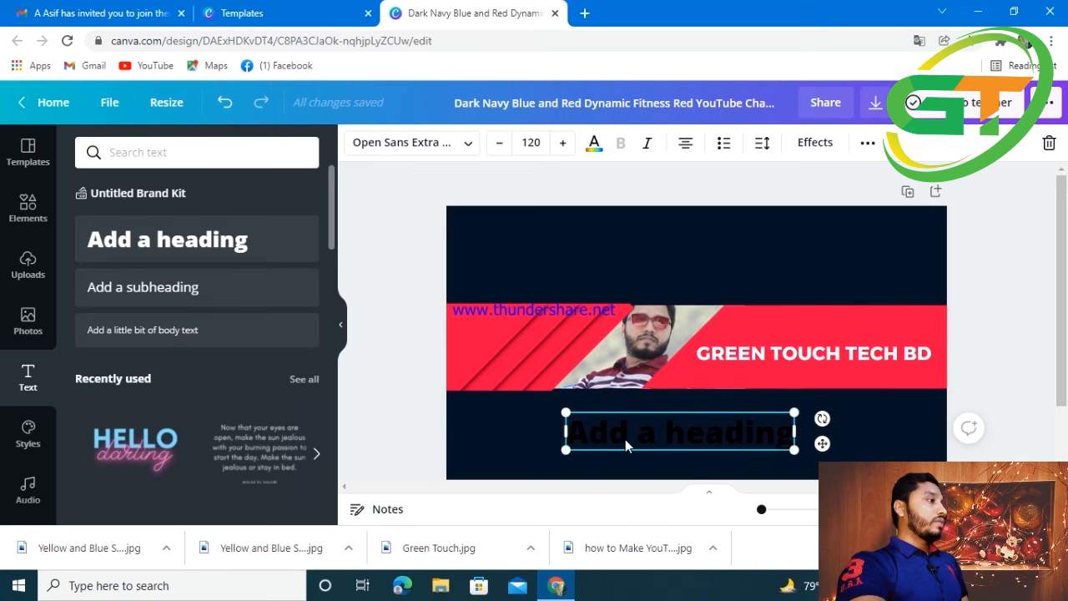
Step: Replace the placeholder text of the new heading with "Green touch tech bd"
double_click(625, 439)
left_click(759, 352)
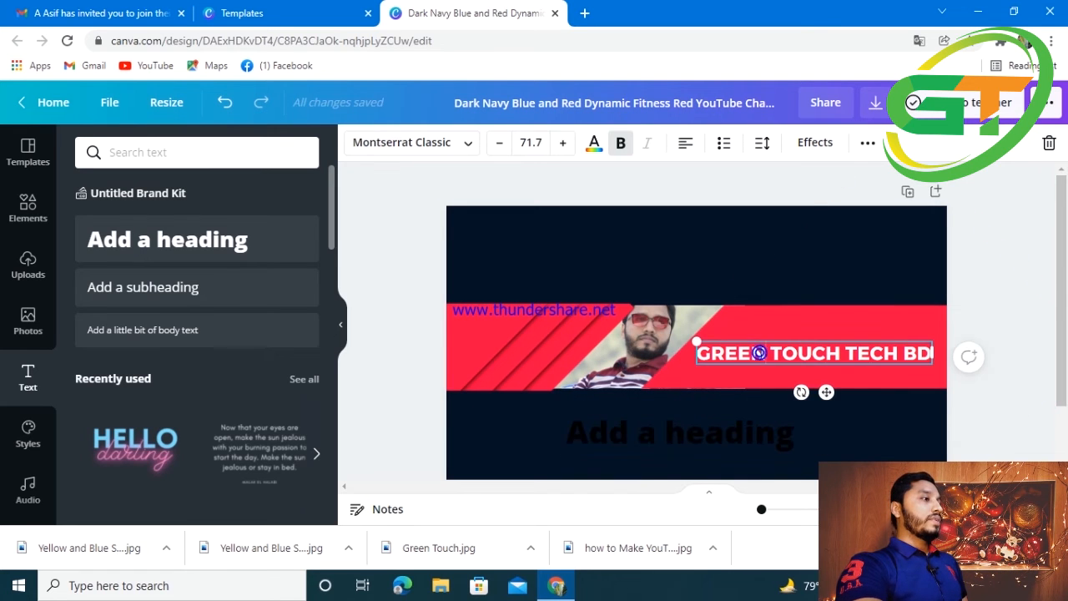
double_click(759, 352)
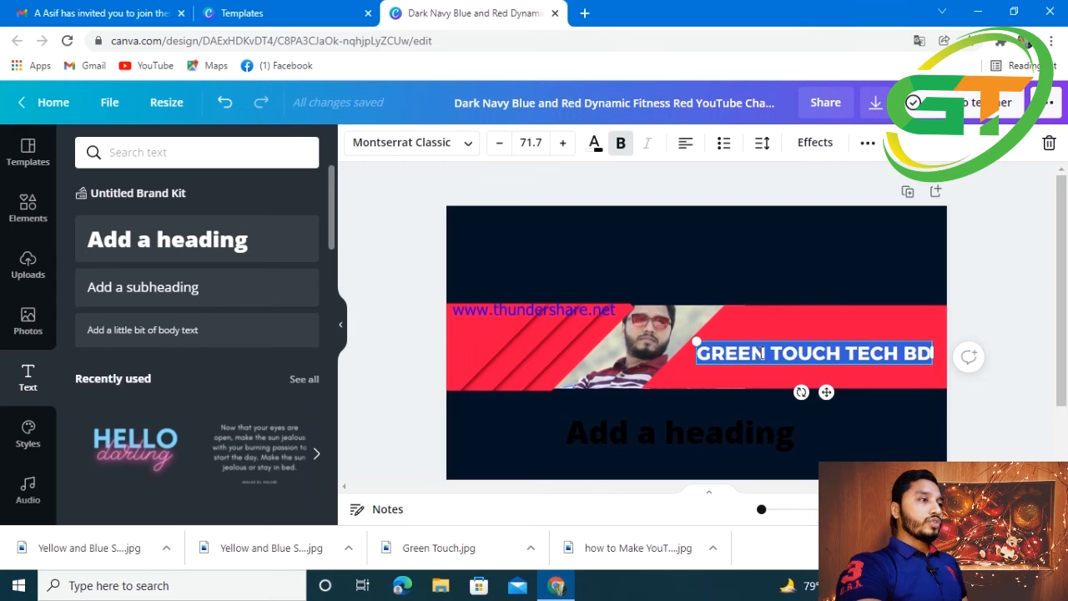
double_click(678, 431)
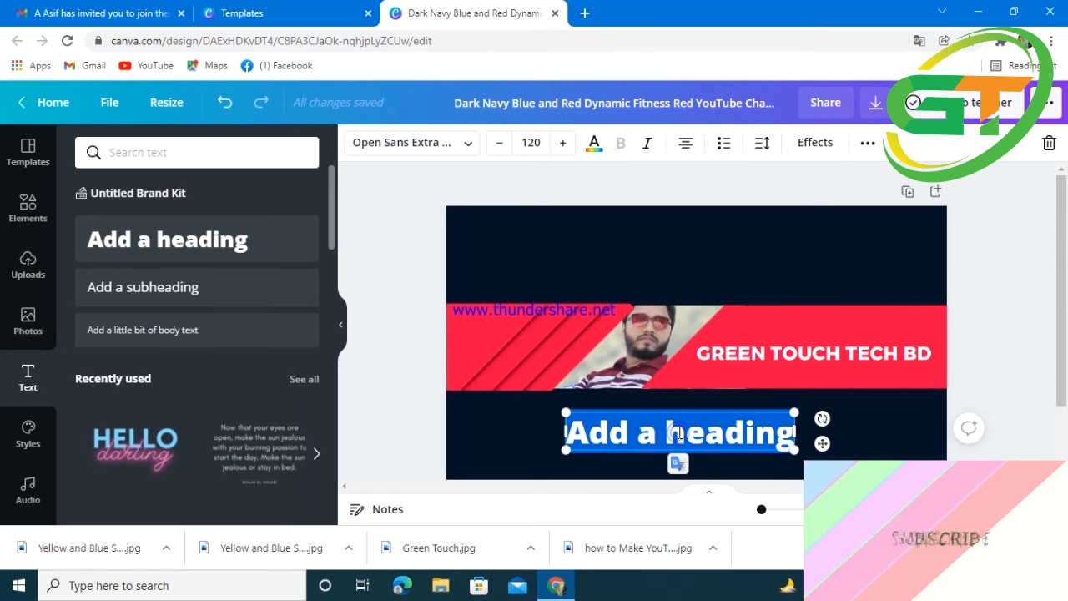
type("Green touch tech bd")
left_click(405, 432)
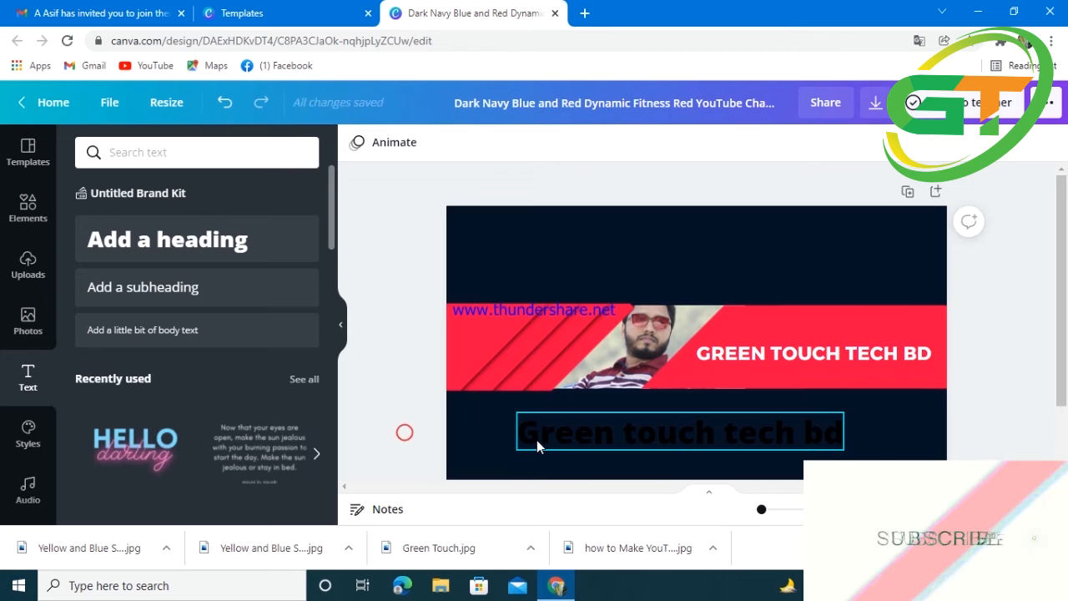
Step: Change the colour of the "Green touch tech bd" heading to the default light green
left_click(537, 442)
left_click(536, 437)
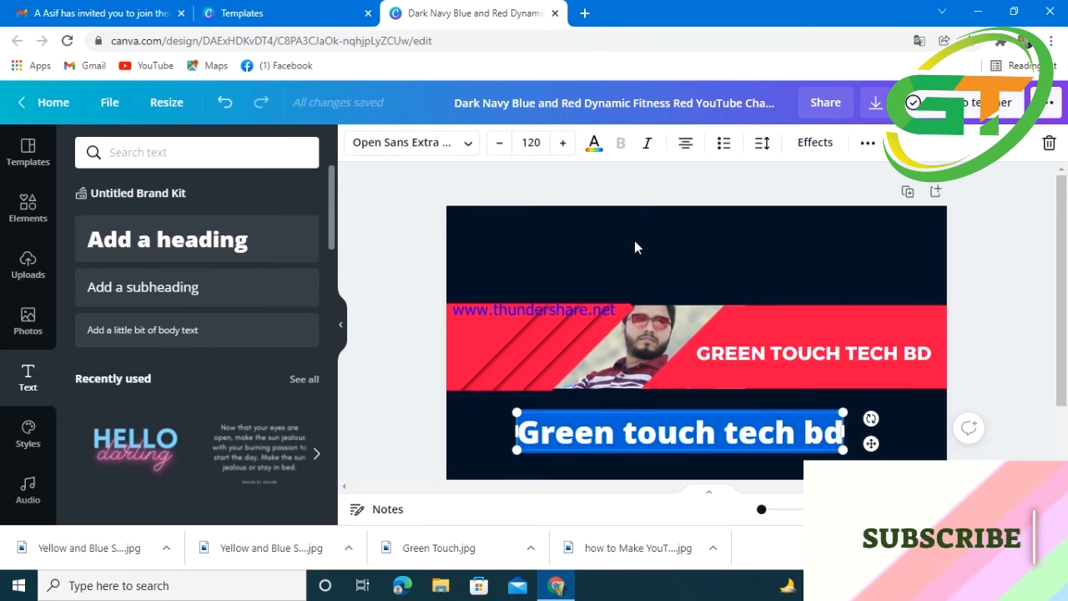
left_click(594, 146)
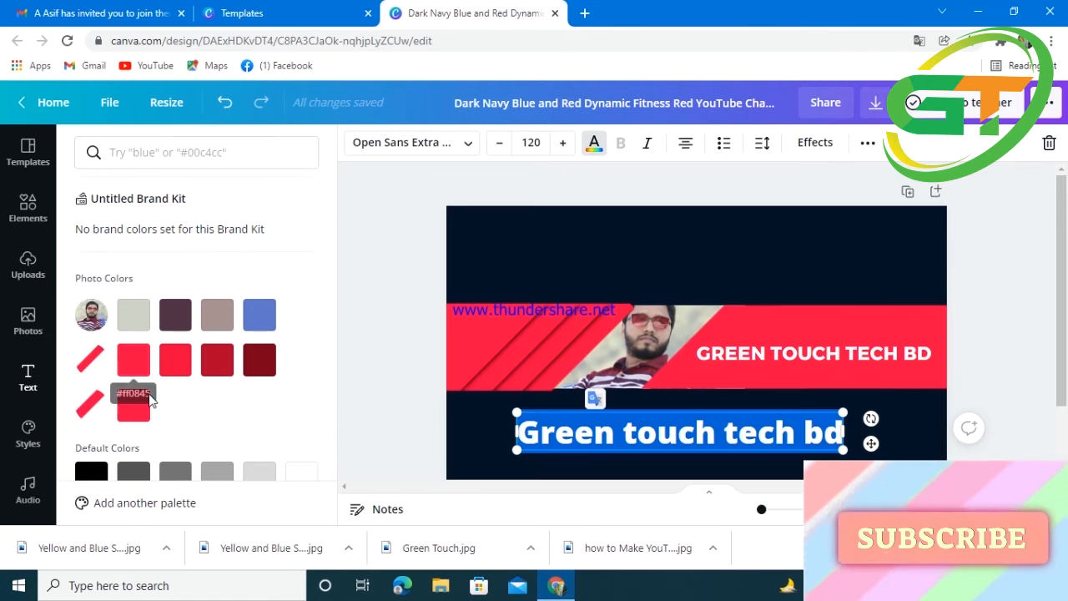
scroll(193, 389, "down", 2)
scroll(190, 387, "up", 3)
scroll(190, 389, "down", 3)
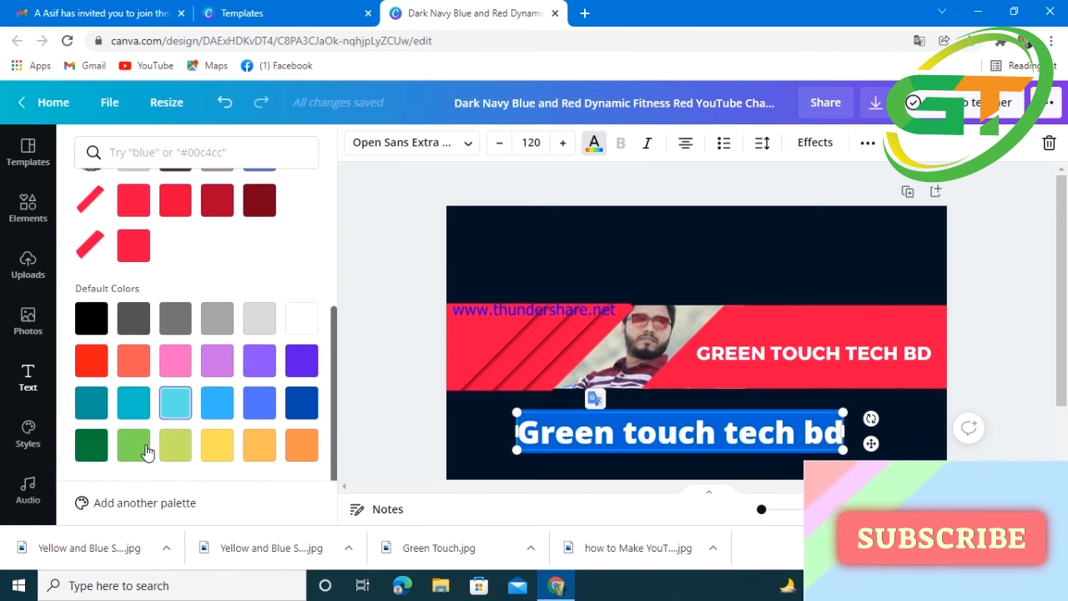
left_click(131, 444)
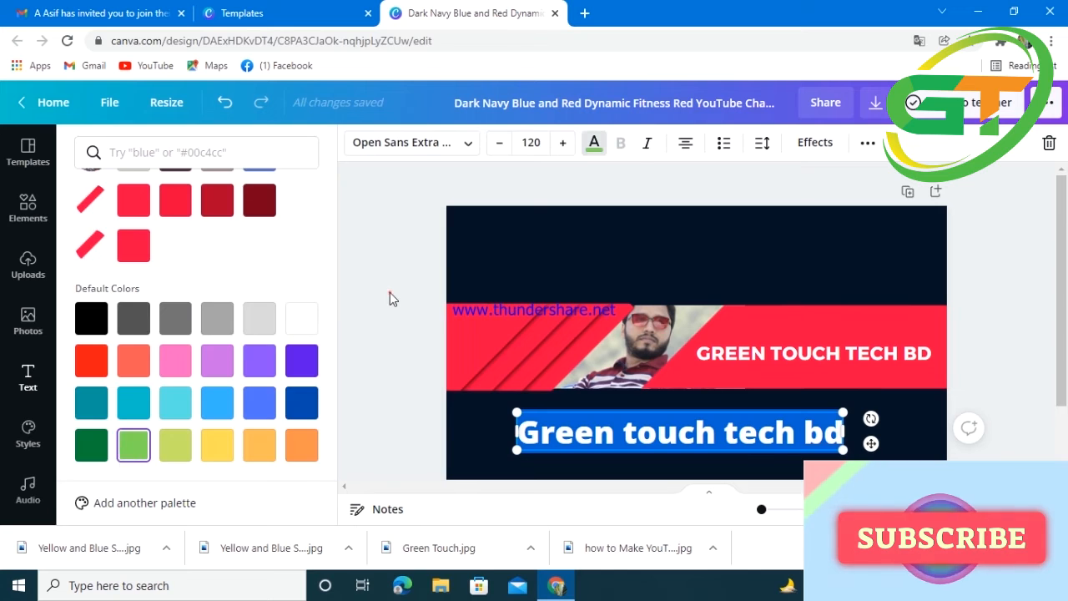
left_click(389, 293)
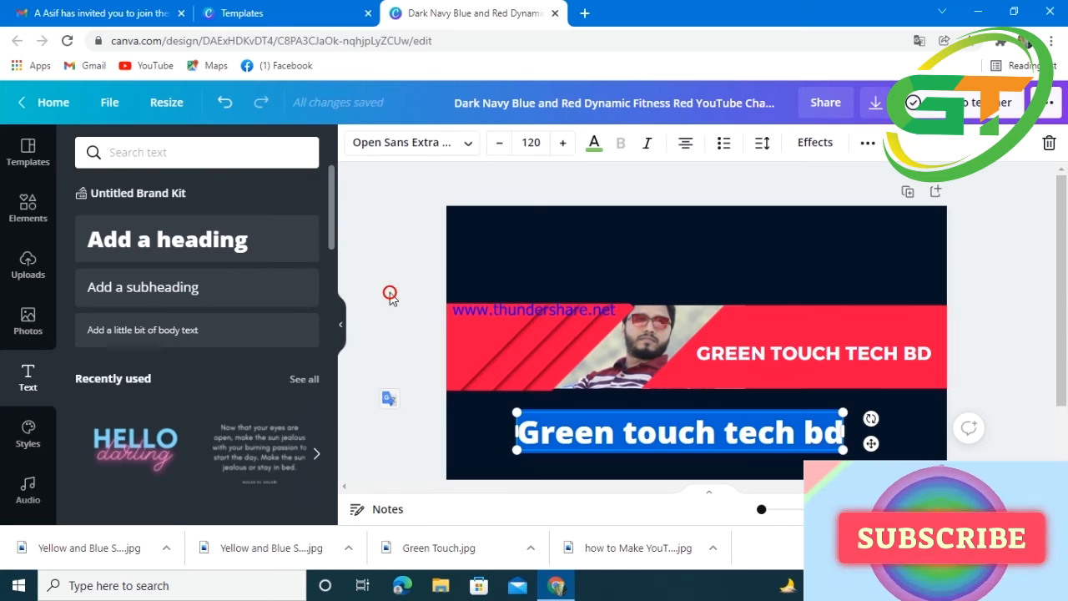
left_click(648, 438)
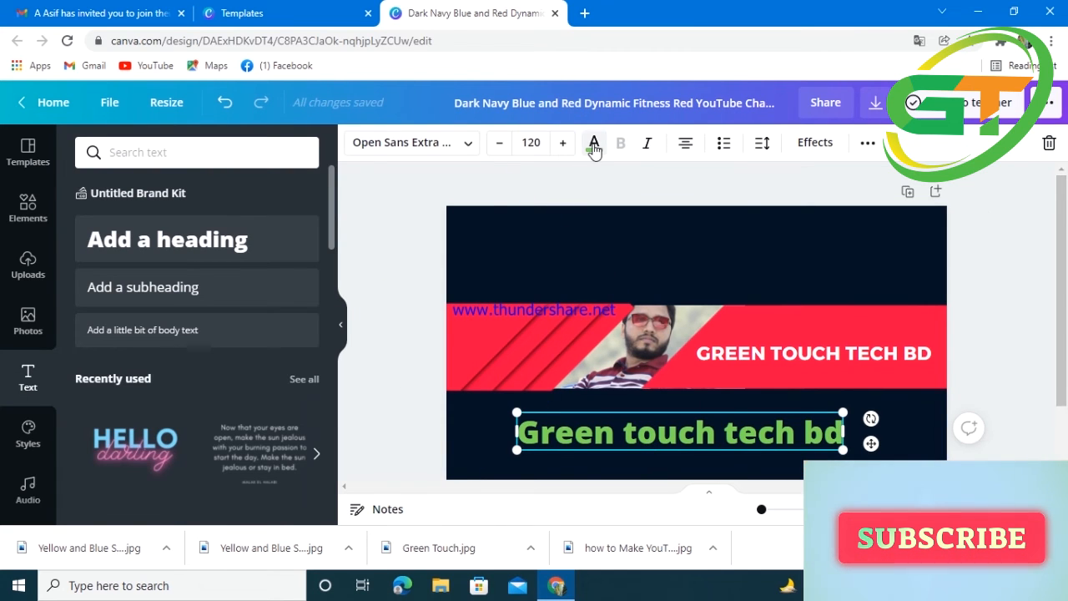
left_click(594, 143)
scroll(191, 377, "down", 5)
scroll(192, 377, "up", 4)
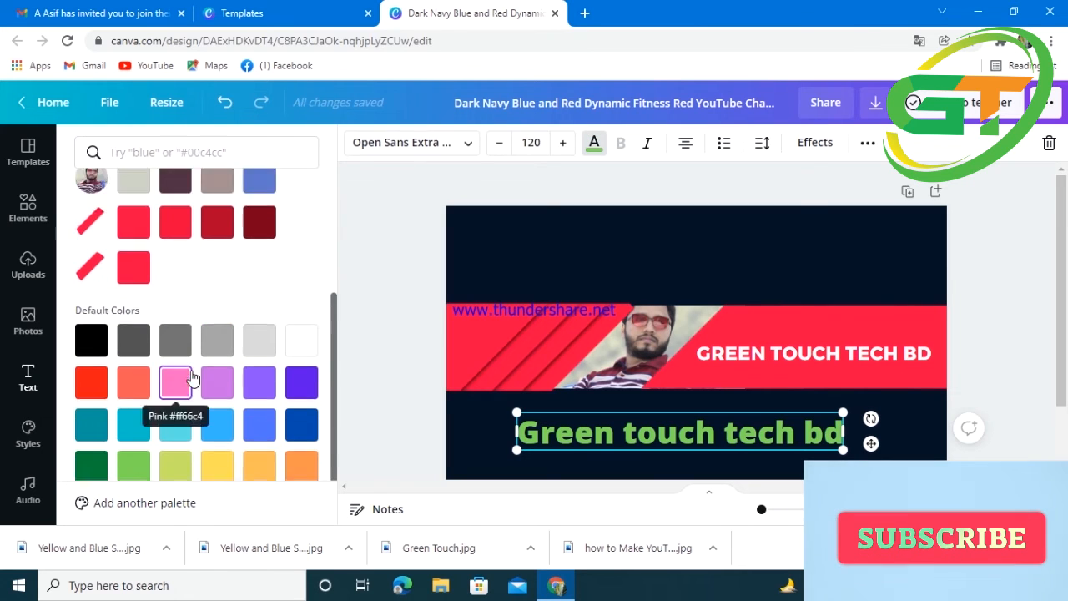
left_click(594, 143)
Step: Set the green heading's font to Agrandir Grand and nudge it slightly to the right below the red band
double_click(581, 433)
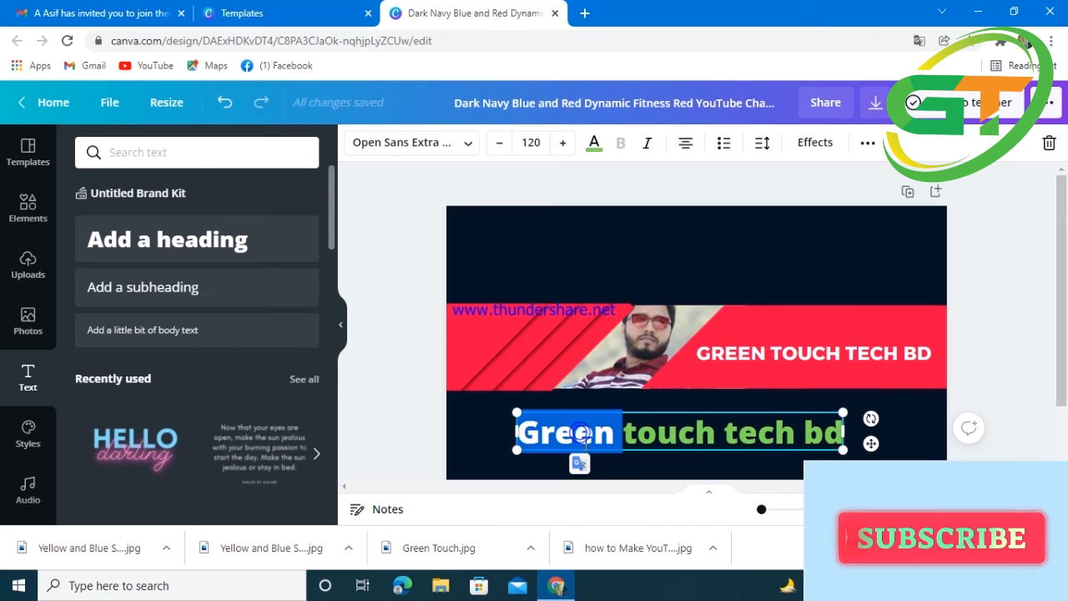
key("ctrl+a")
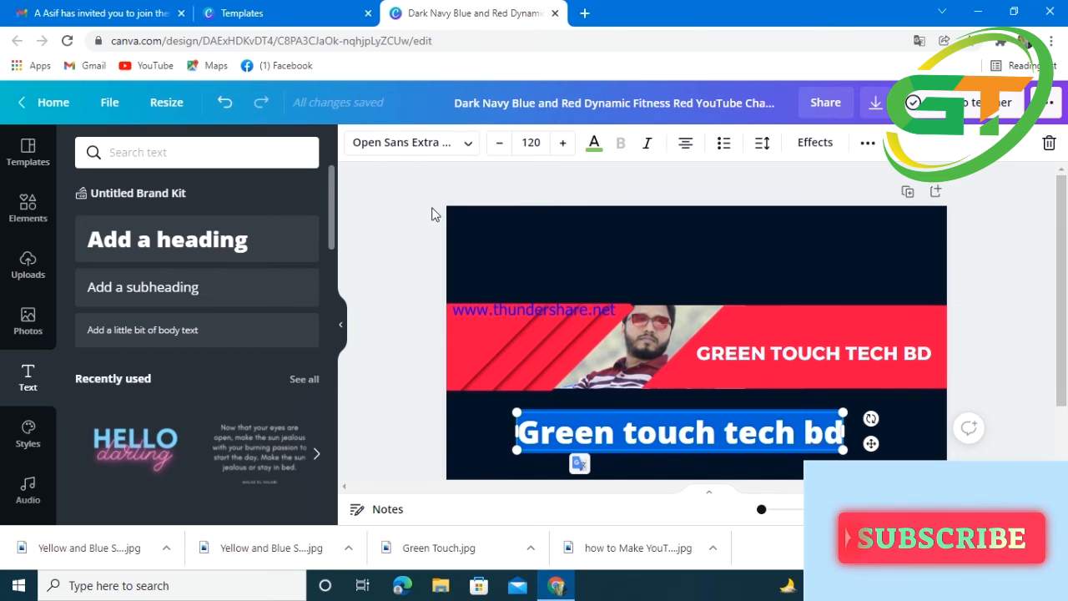
left_click(467, 142)
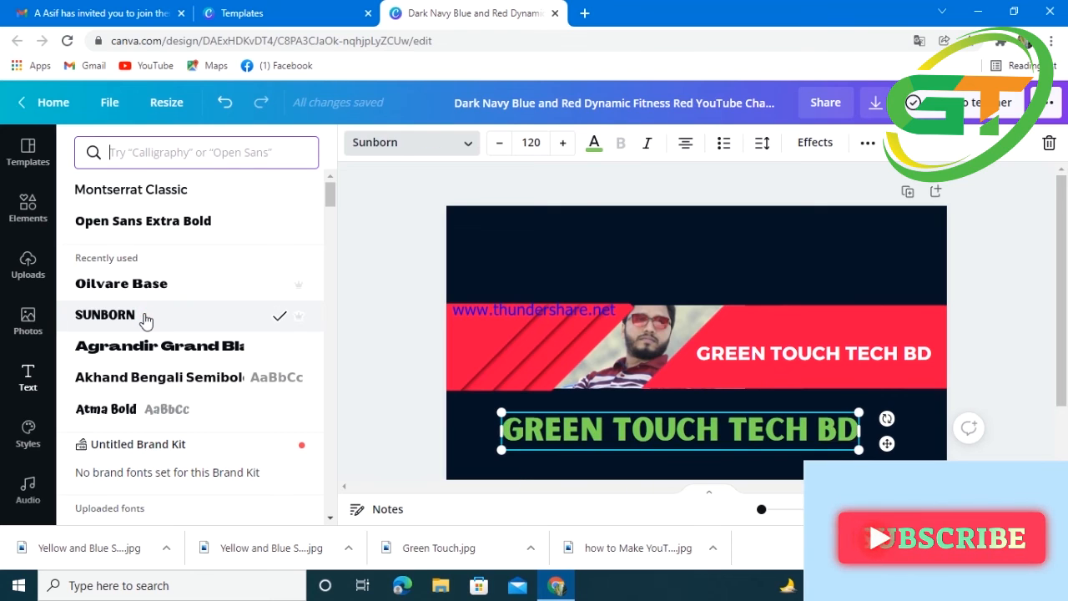
left_click(145, 346)
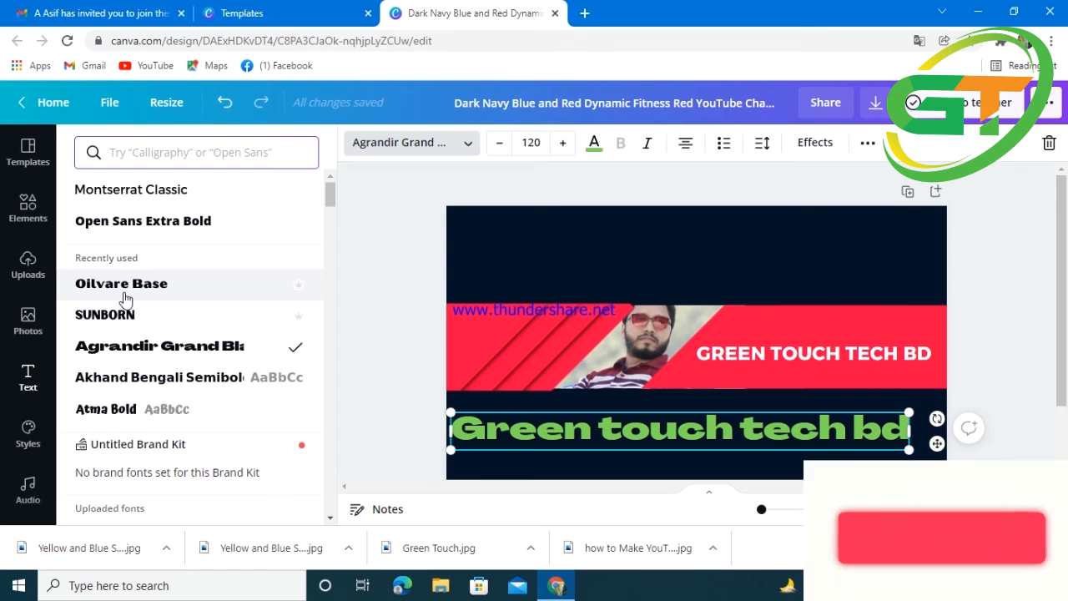
left_click(373, 280)
left_click(390, 321)
mouse_move(611, 430)
left_mouse_down()
mouse_move(627, 435)
mouse_move(618, 428)
left_mouse_up()
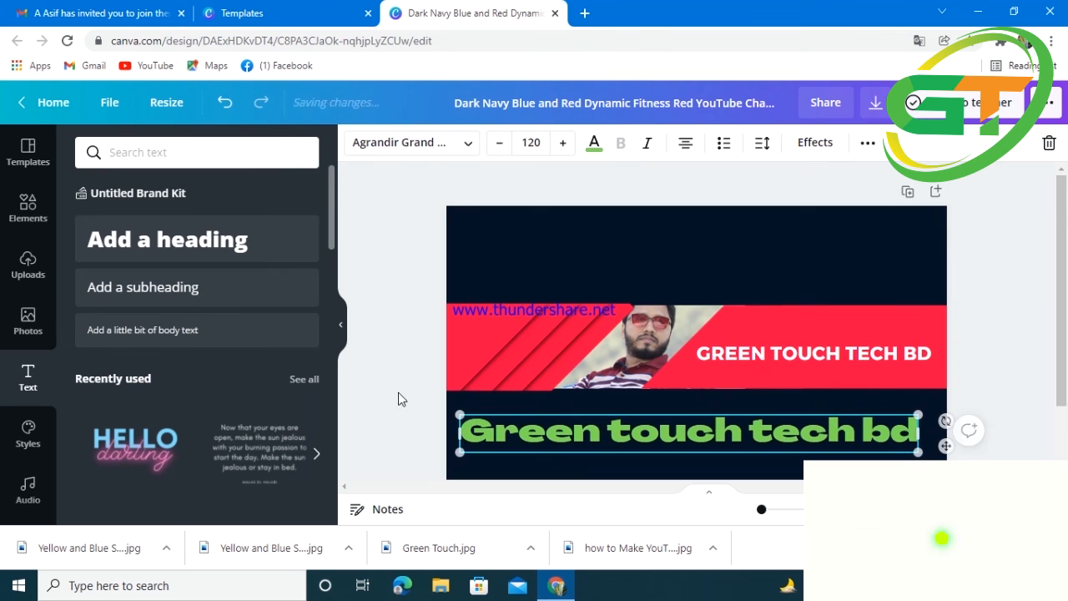
Step: Deselect the green heading and download the channel art design as a JPG file at size 1 and quality 80
left_click(382, 298)
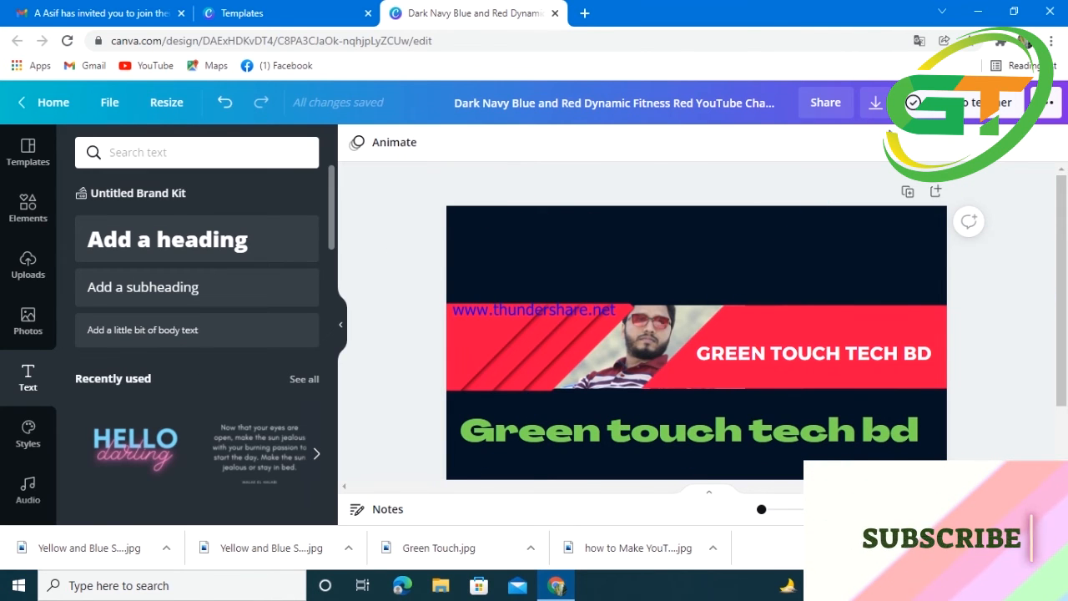
left_click(875, 104)
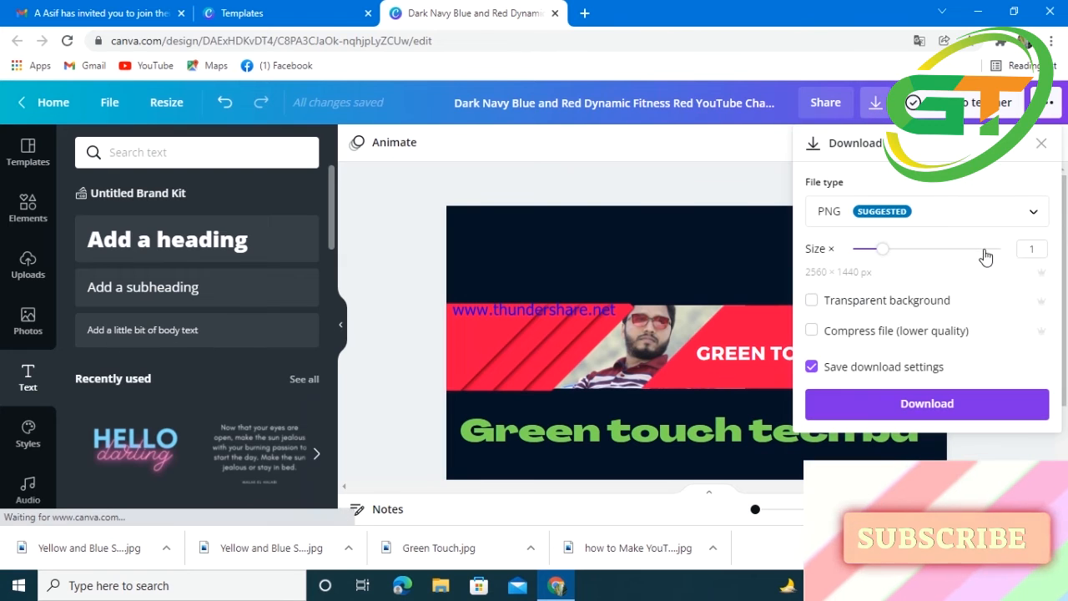
left_click(1031, 213)
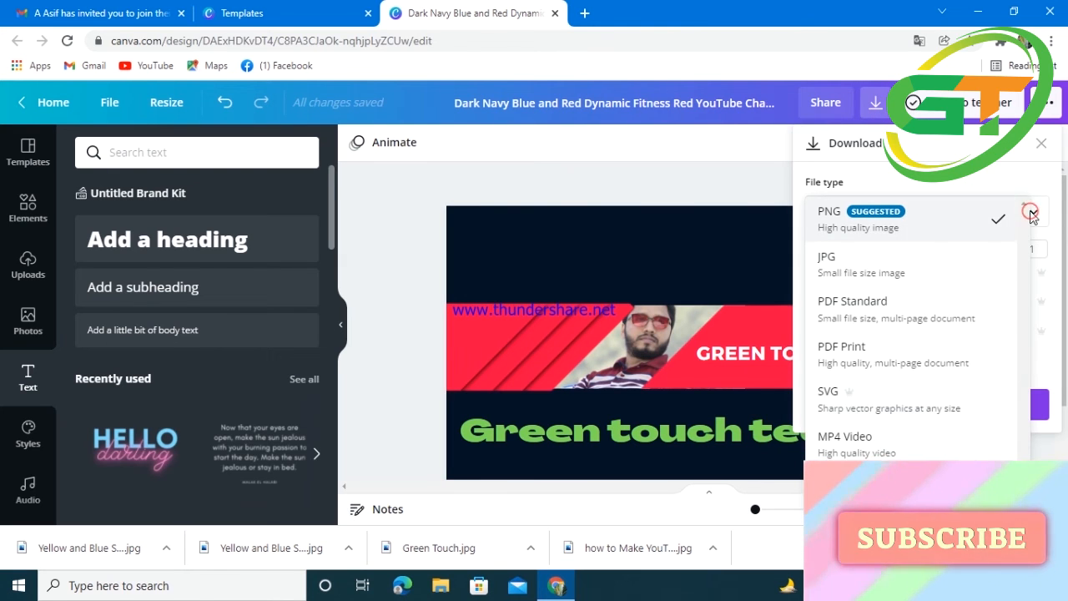
left_click(889, 265)
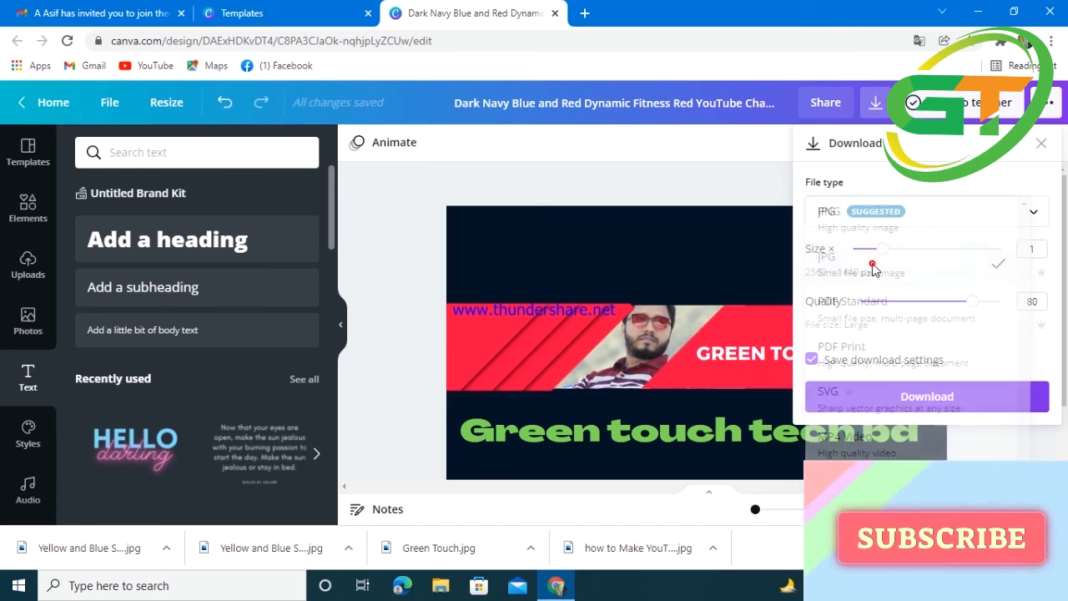
left_click(928, 397)
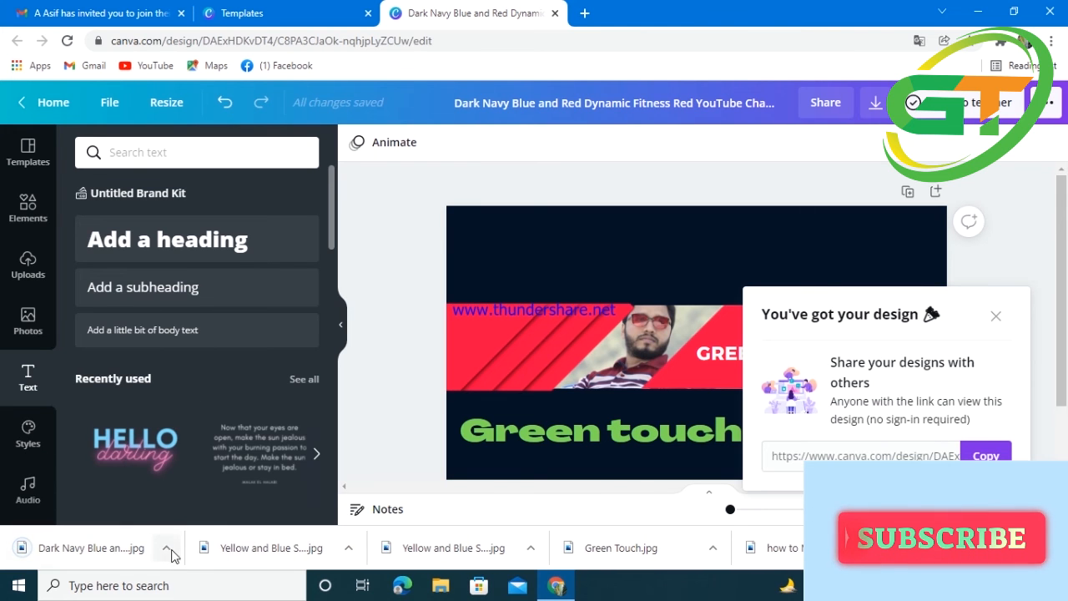
Step: Show the downloaded JPG in its folder, view the image in Photos, then close both windows and minimize the browser
left_click(169, 551)
left_click(213, 497)
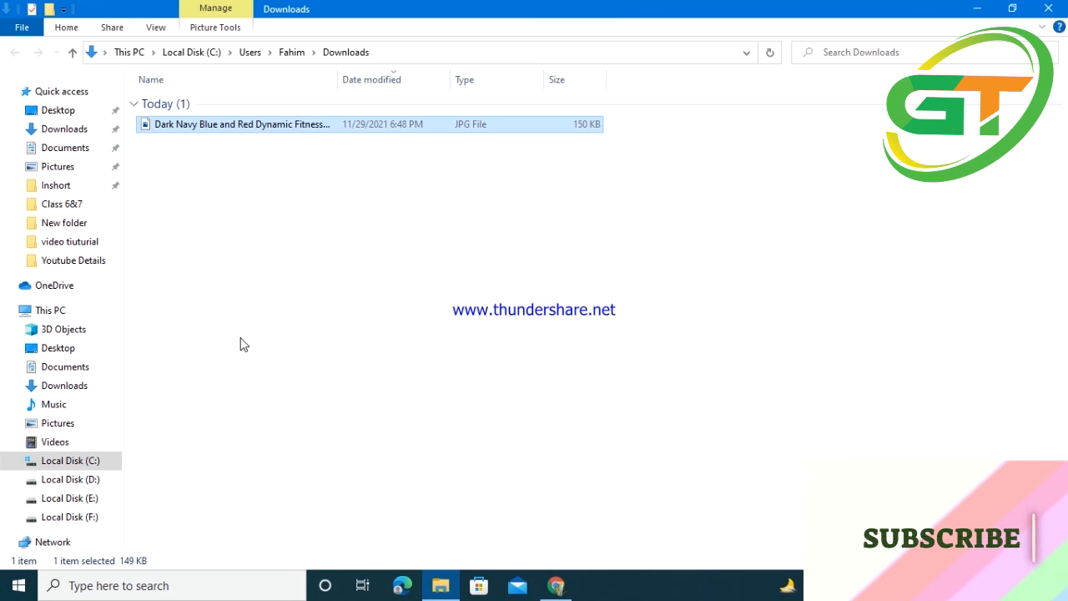
double_click(219, 127)
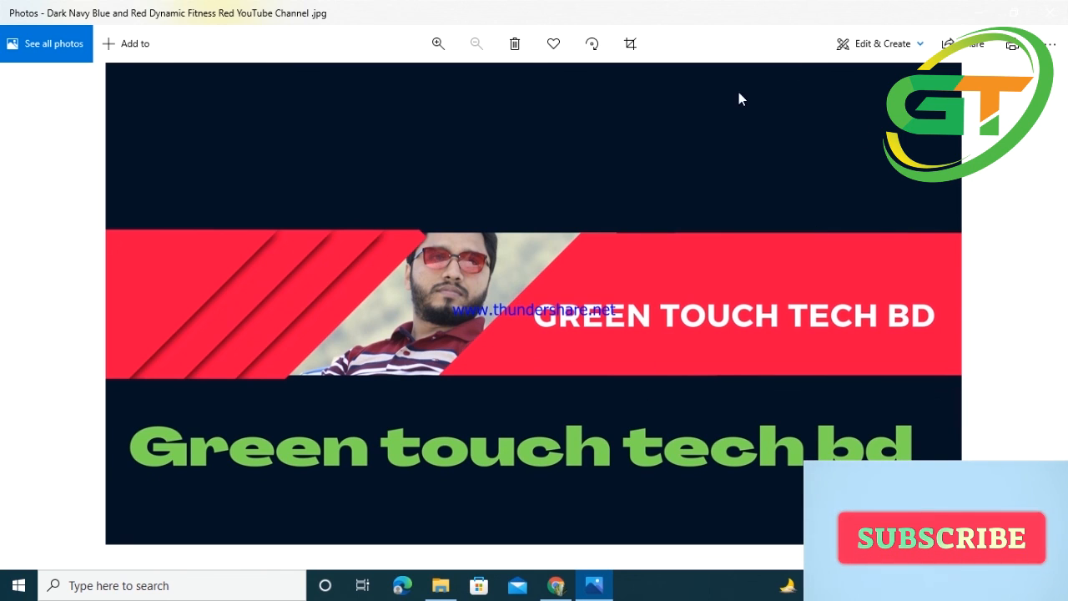
left_click(1048, 20)
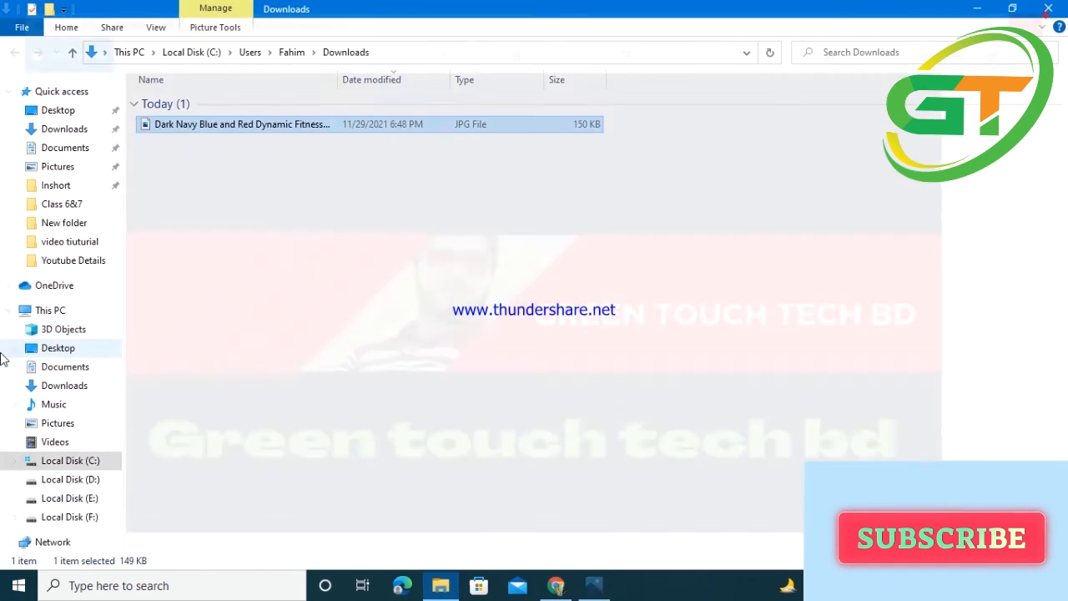
left_click(1050, 9)
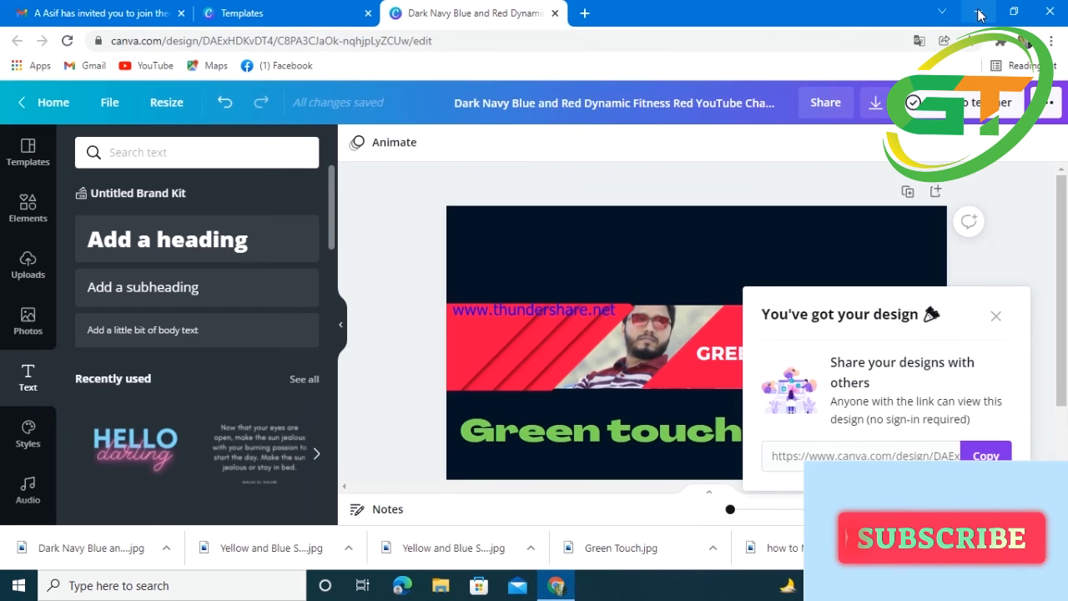
left_click(979, 12)
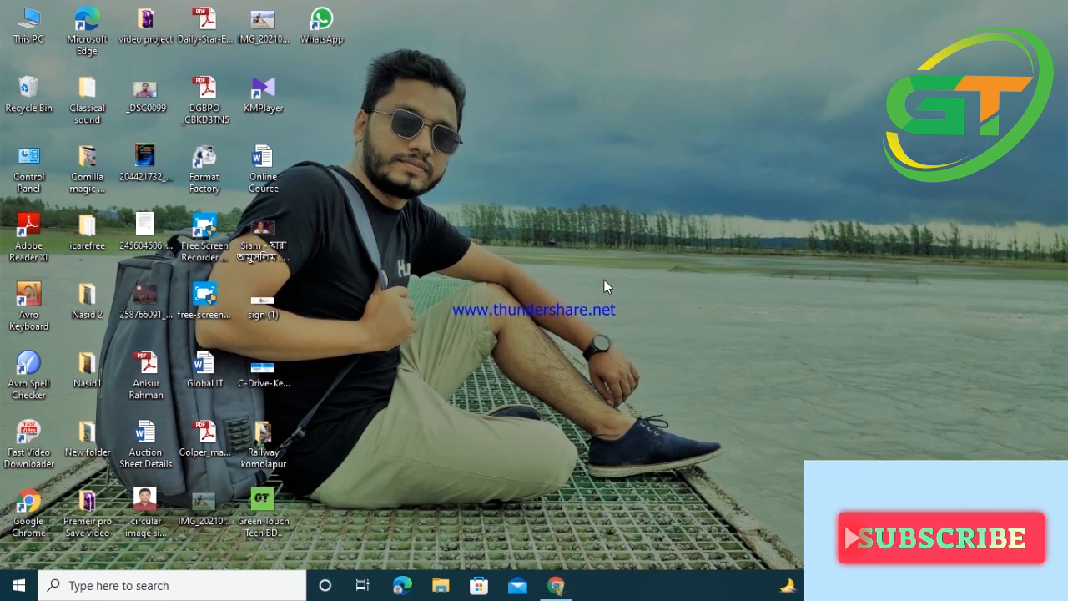